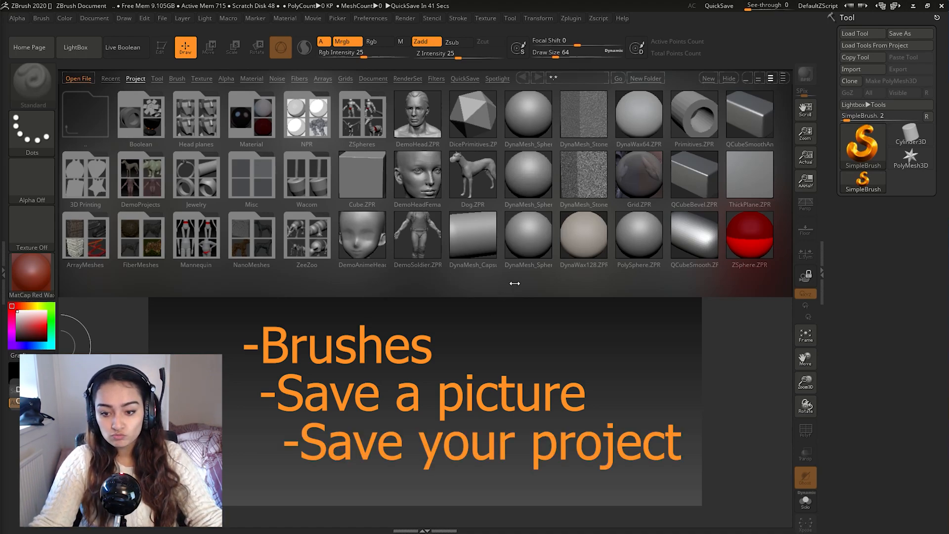
Open the DynaMesh_Sphere_64 project and switch its active mesh to 2.5D mode
double_click(530, 234)
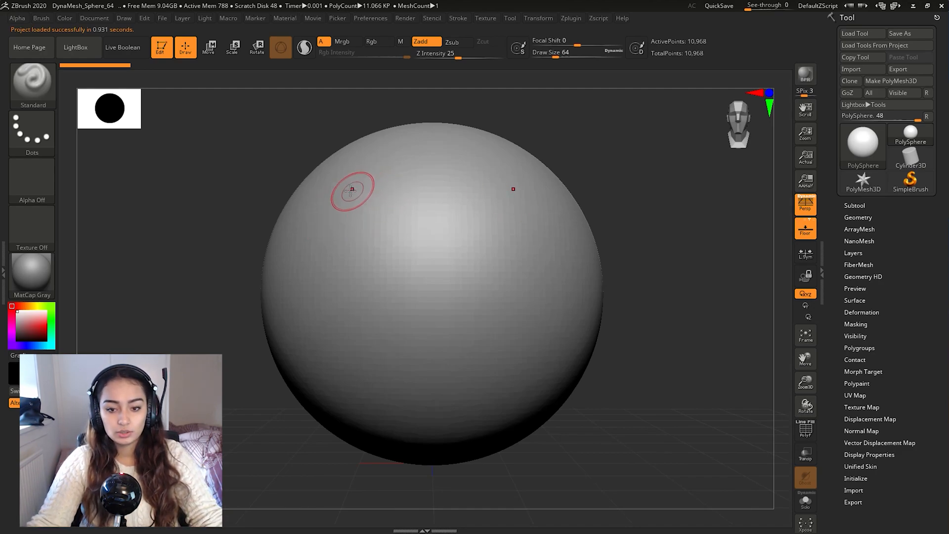
key("t")
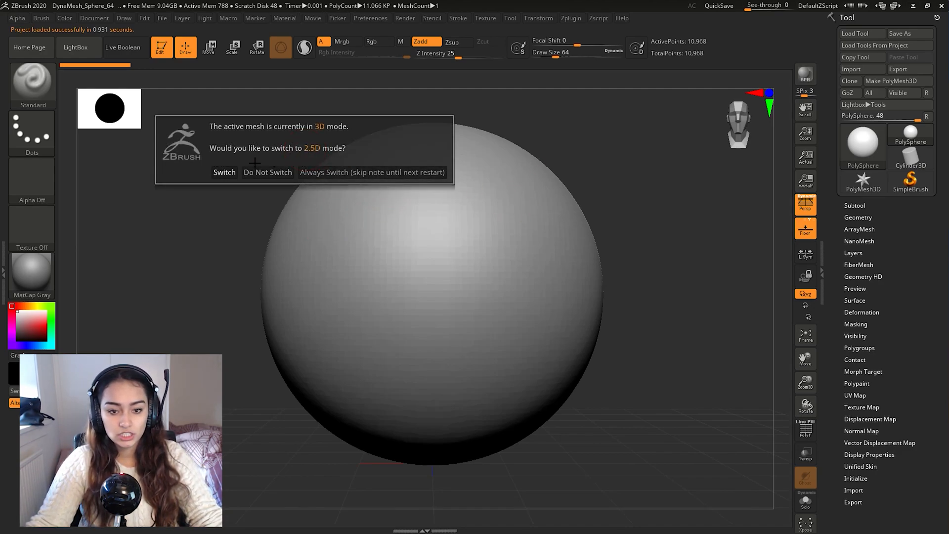
left_click(225, 173)
Stamp five extra spheres of varying sizes around the face of the large sphere
mouse_move(308, 206)
left_mouse_down()
mouse_move(371, 237)
mouse_move(395, 234)
left_mouse_up()
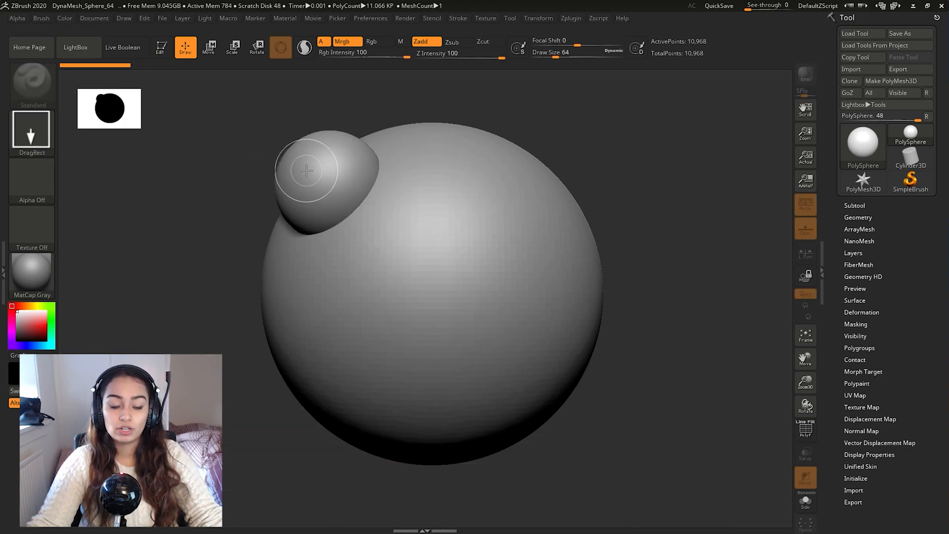
left_click_drag(464, 187, 433, 225)
left_click_drag(602, 244, 541, 290)
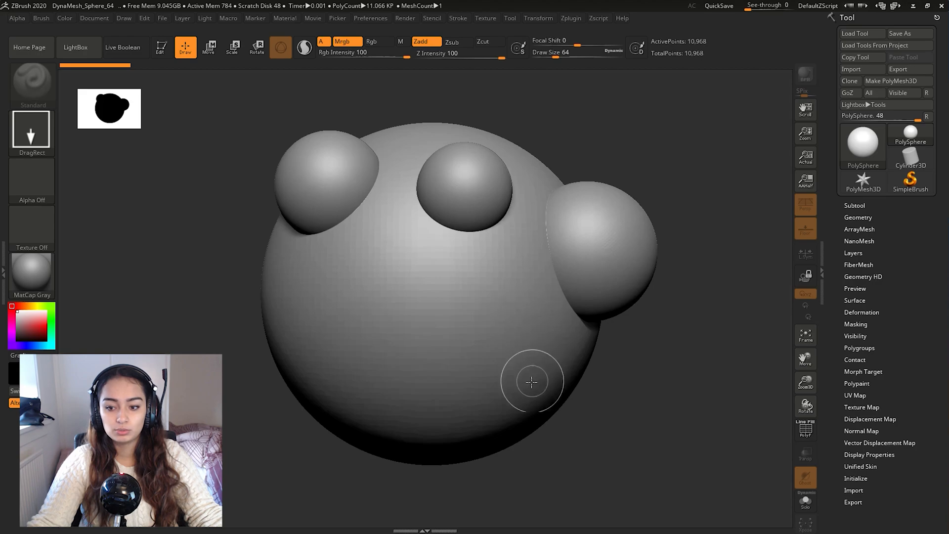
left_click_drag(531, 380, 482, 395)
left_click_drag(317, 365, 268, 415)
Carve five inverted sphere hollows of varying sizes into the large sphere and its bumps
left_click_drag(415, 246, 364, 294, "alt")
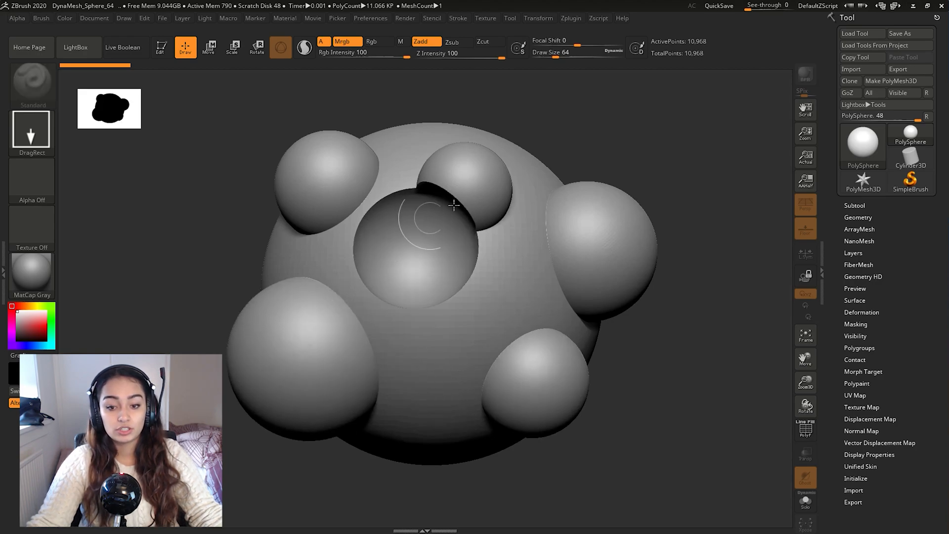
left_click_drag(542, 174, 500, 222, "alt")
left_click_drag(387, 133, 374, 148, "alt")
left_click_drag(308, 161, 300, 171, "alt")
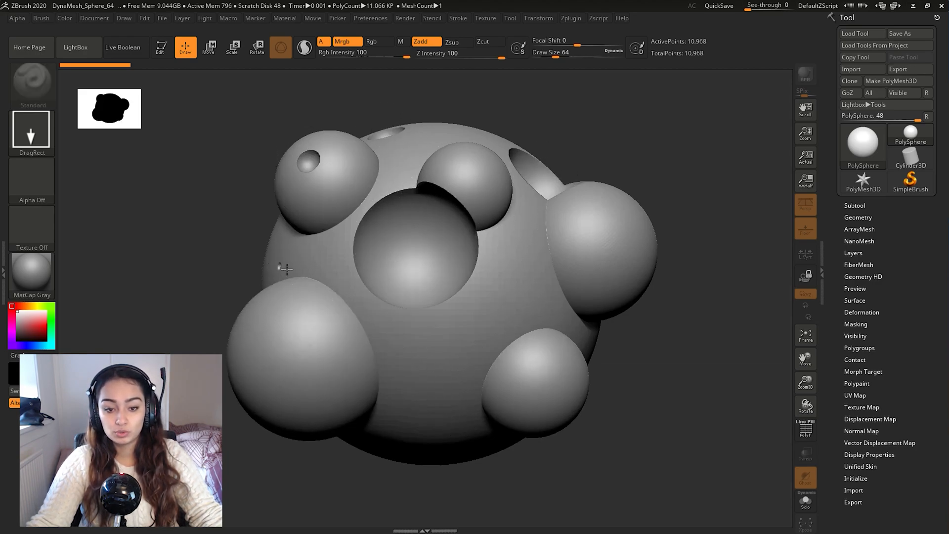
left_click_drag(279, 266, 269, 280, "alt")
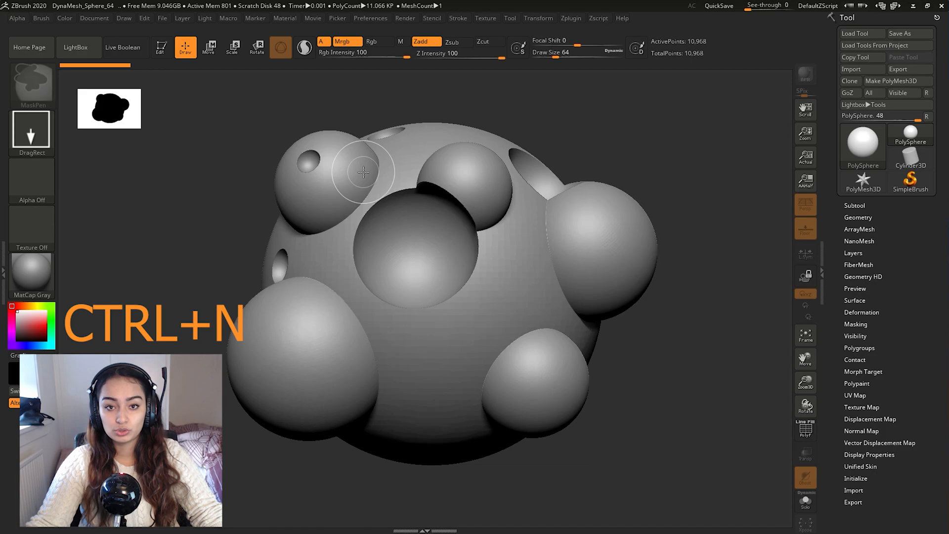
Clear the canvas and draw a single new sphere, placing it in Edit mode and framing it in view
key("ctrl+n")
mouse_move(354, 200)
left_mouse_down()
mouse_move(414, 336)
mouse_move(396, 388)
mouse_move(373, 401)
left_mouse_up()
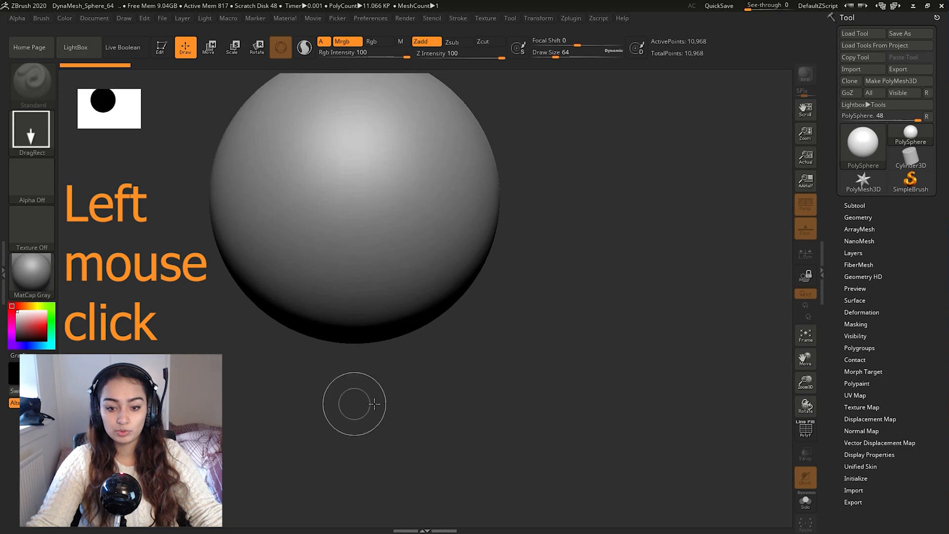
key("shift")
key("t")
left_click_drag(544, 233, 582, 313)
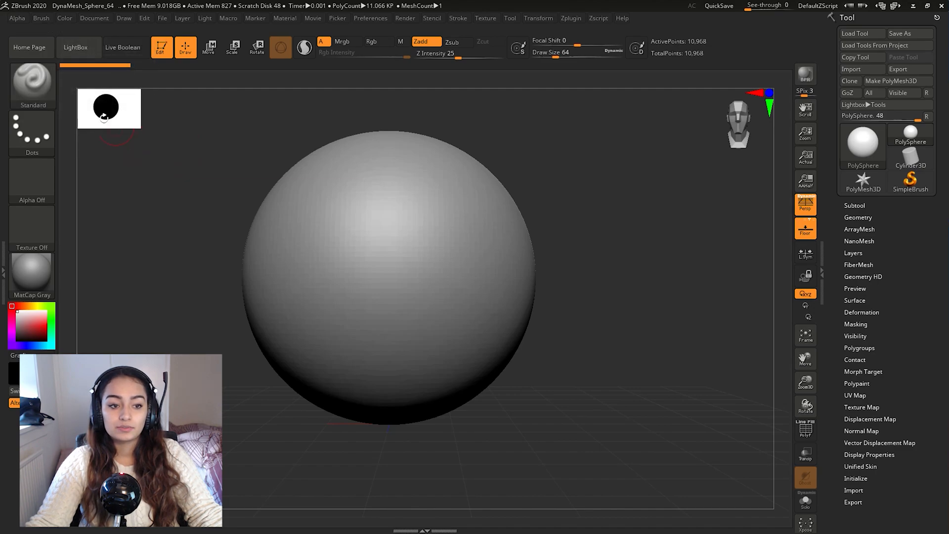
Select the ClayBuildup brush for sculpting the sphere
key("b")
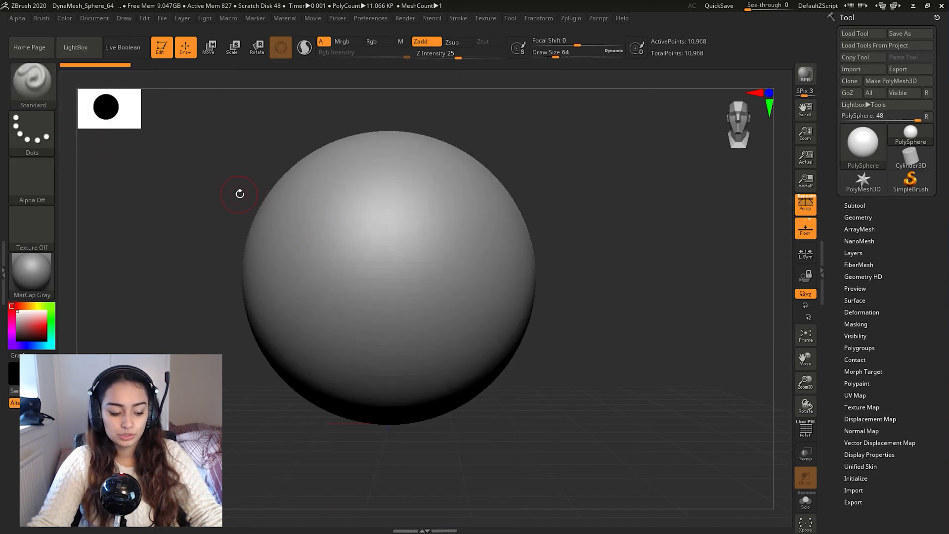
key("b")
key("c")
key("b")
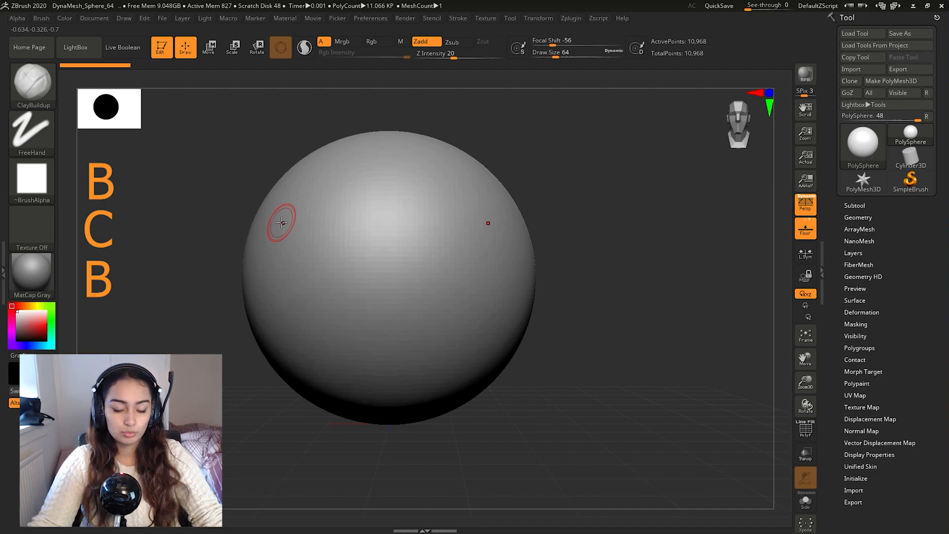
key("b")
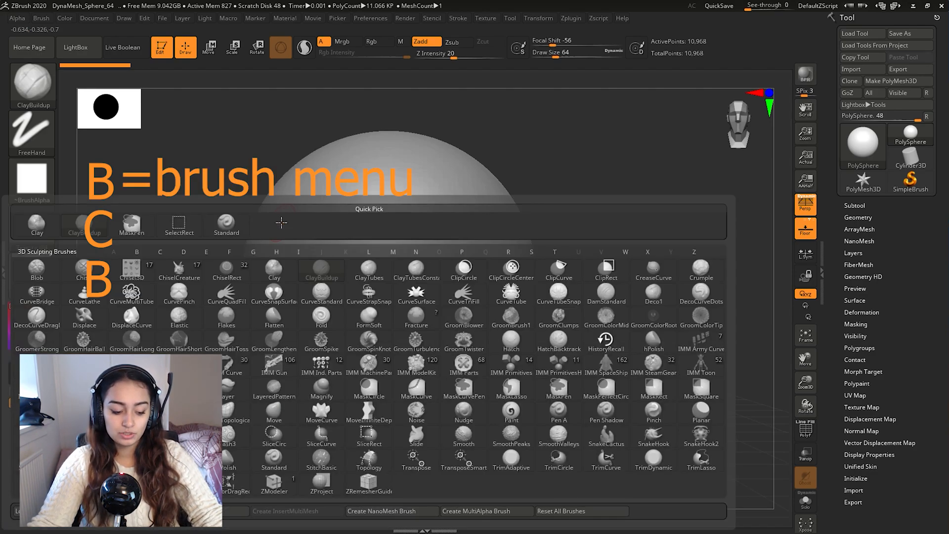
key("c")
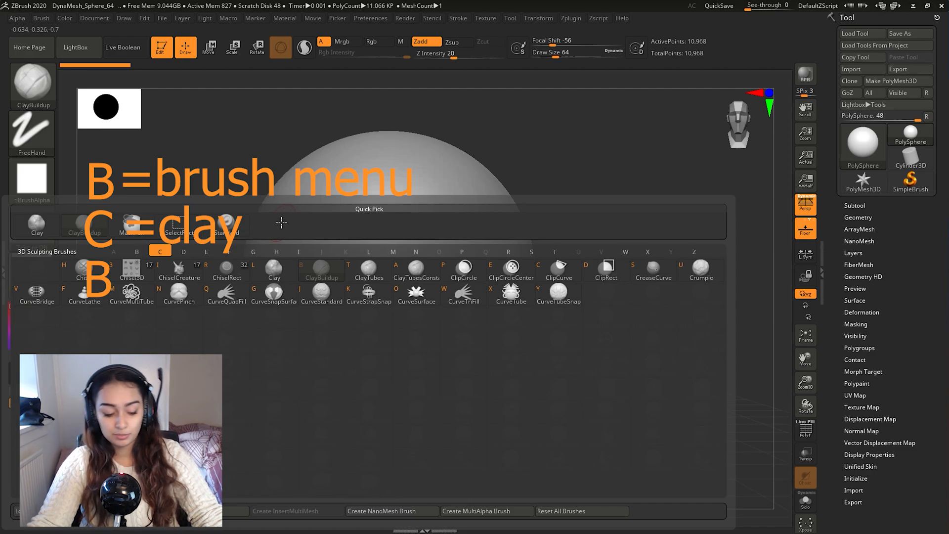
key("b")
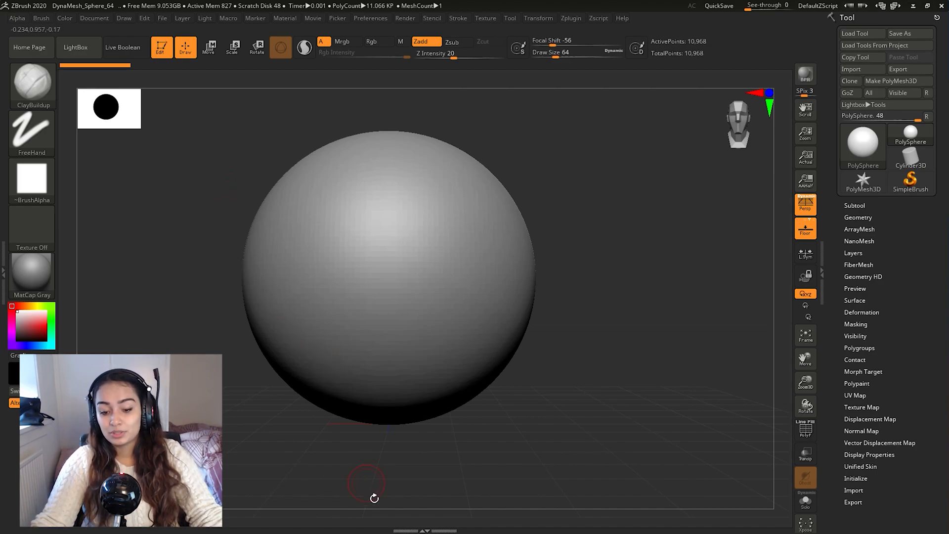
left_click(414, 484)
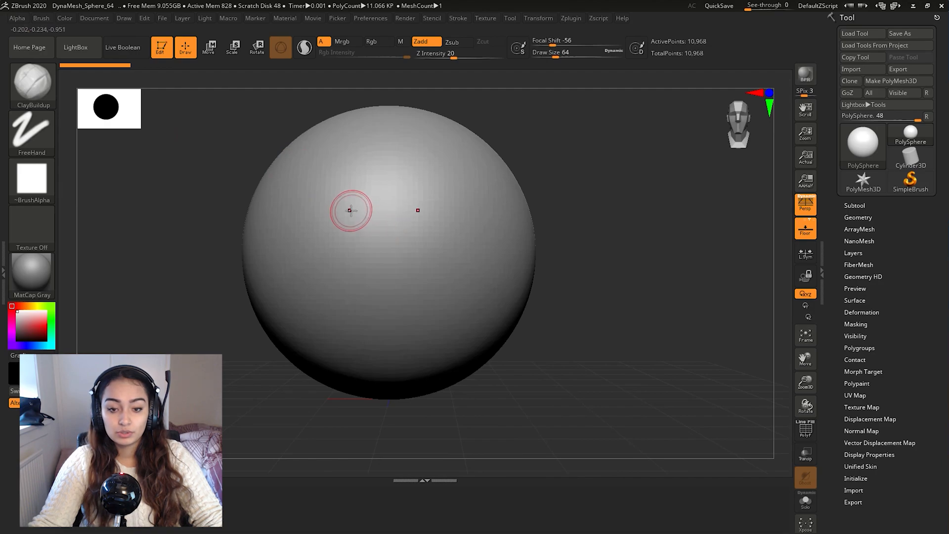
Set the ClayBuildup brush's draw size to 97 and its focal shift to 1
key("space")
mouse_move(354, 214)
left_mouse_down()
mouse_move(375, 214)
mouse_move(348, 214)
mouse_move(372, 225)
left_mouse_up()
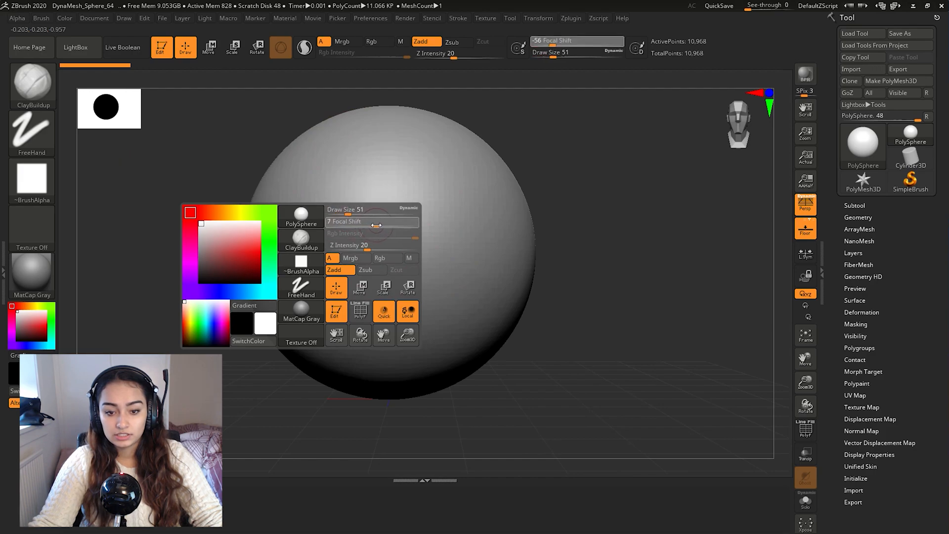
key("space")
key("space")
mouse_move(372, 222)
left_mouse_down()
mouse_move(383, 222)
mouse_move(378, 236)
mouse_move(422, 239)
mouse_move(394, 243)
mouse_move(373, 228)
left_mouse_up()
key("space")
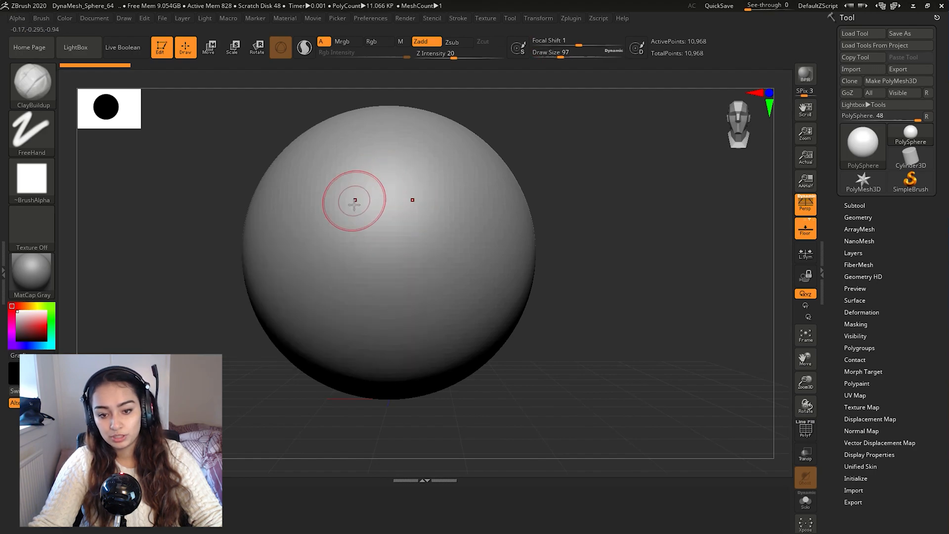
key("space")
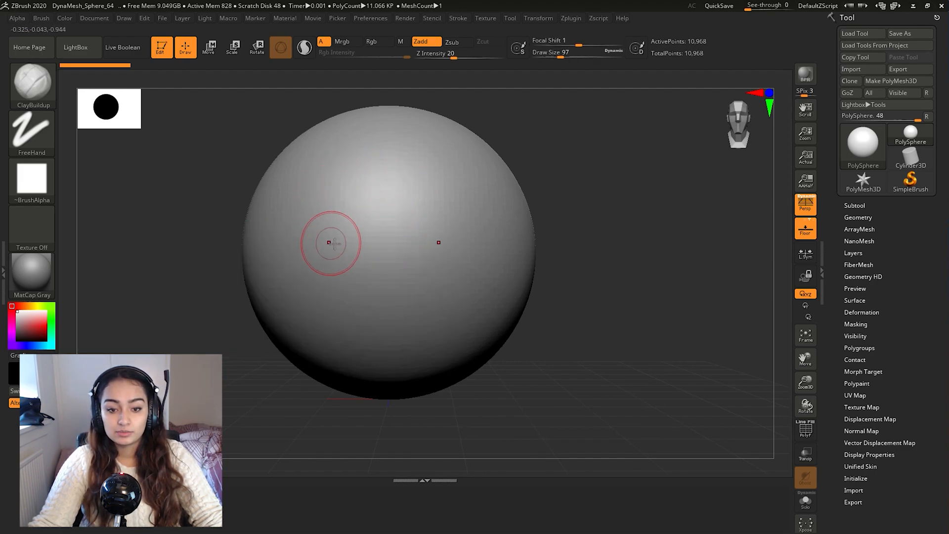
Sculpt two symmetrical eye bumps, a curved smiling mouth and raised eyebrows on the sphere's front with ClayBuildup
left_click_drag(313, 205, 317, 220)
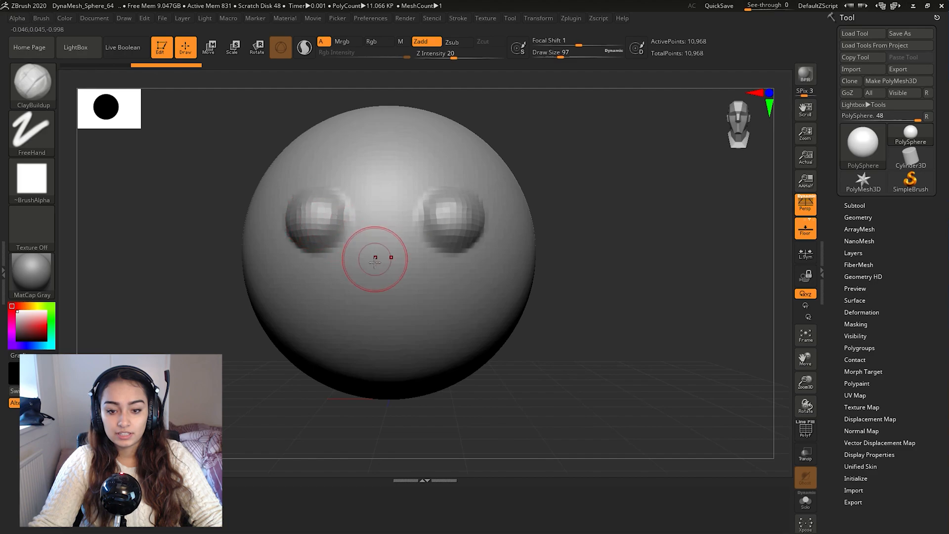
mouse_move(304, 299)
left_mouse_down()
mouse_move(390, 316)
mouse_move(445, 313)
left_mouse_up()
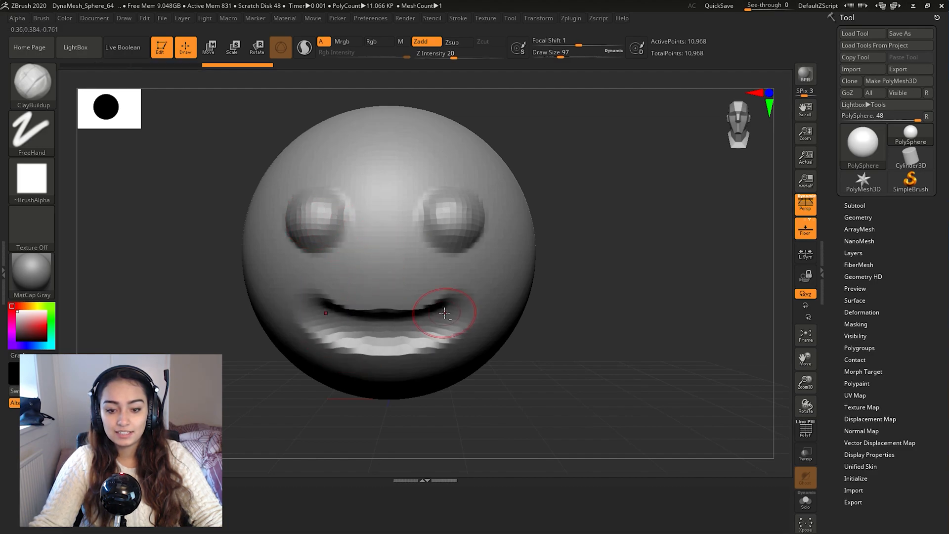
mouse_move(365, 158)
left_mouse_down()
mouse_move(327, 149)
mouse_move(296, 164)
left_mouse_up()
mouse_move(193, 211)
left_mouse_down()
mouse_move(237, 235)
mouse_move(210, 210)
mouse_move(183, 218)
mouse_move(208, 236)
left_mouse_up()
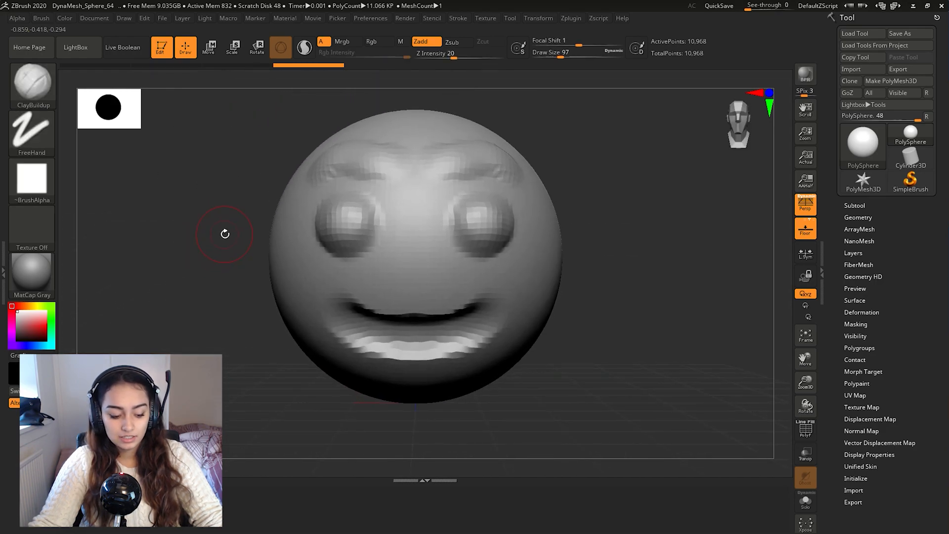
Select the Pinch brush and smooth down the raised eyebrow area above the eyes
key("b")
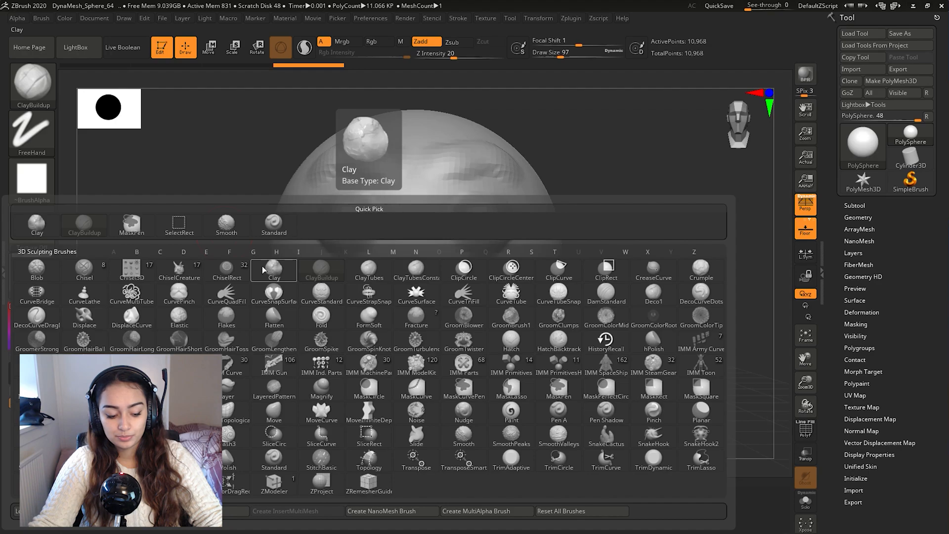
key("p")
key("i")
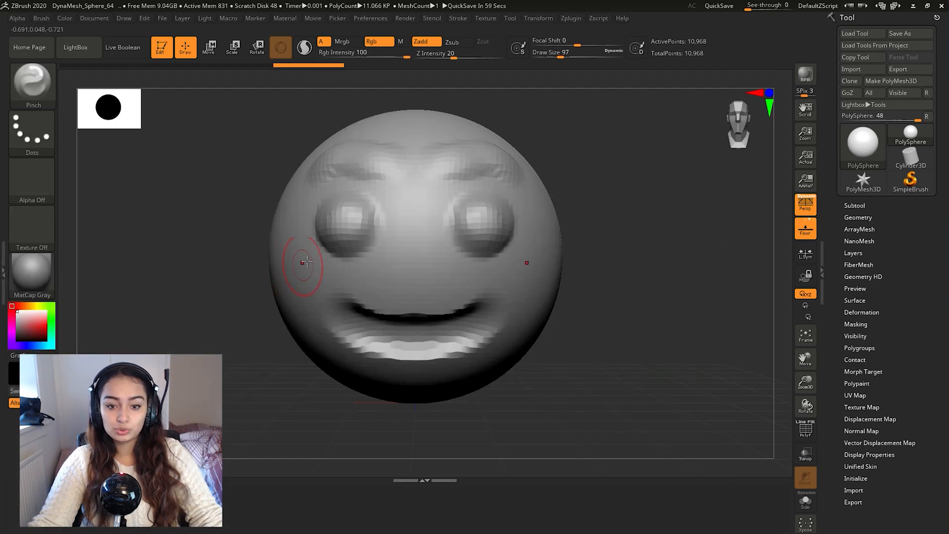
left_click_drag(568, 144, 572, 165, "alt")
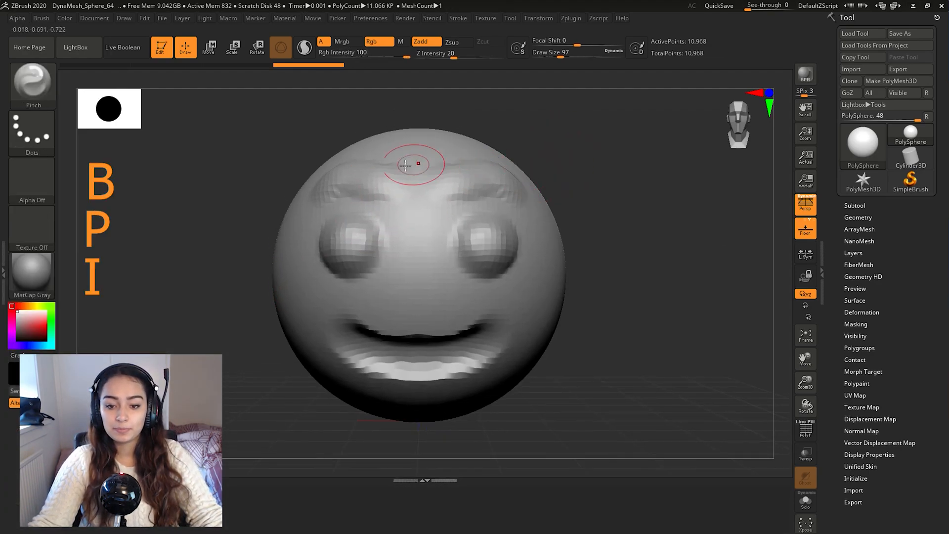
mouse_move(399, 194)
left_mouse_down("shift")
mouse_move(316, 193)
mouse_move(381, 186)
mouse_move(347, 173)
mouse_move(401, 197)
left_mouse_up("shift")
left_click_drag(304, 199, 302, 238)
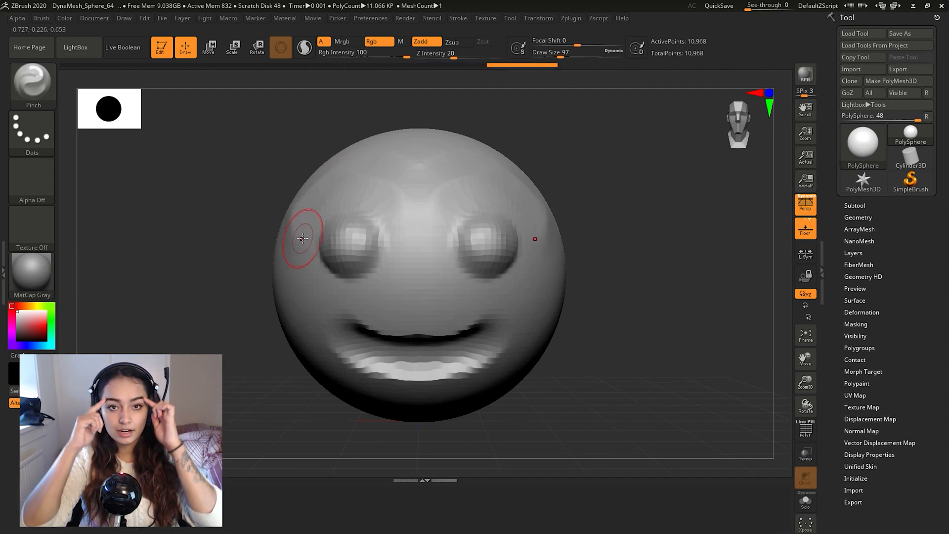
Remesh the DynaMesh sphere and rework the forehead and mouth opening with the Pinch brush
mouse_move(243, 202)
left_mouse_down("ctrl")
mouse_move(192, 232)
mouse_move(201, 238)
mouse_move(333, 194)
left_mouse_up("ctrl")
mouse_move(369, 158)
left_mouse_down()
mouse_move(299, 159)
mouse_move(280, 185)
left_mouse_up()
left_click_drag(148, 240, 119, 240)
mouse_move(351, 319)
left_mouse_down()
mouse_move(359, 329)
mouse_move(424, 328)
left_mouse_up()
key("ctrl")
mouse_move(586, 354)
left_mouse_down()
mouse_move(600, 320)
mouse_move(568, 318)
left_mouse_up()
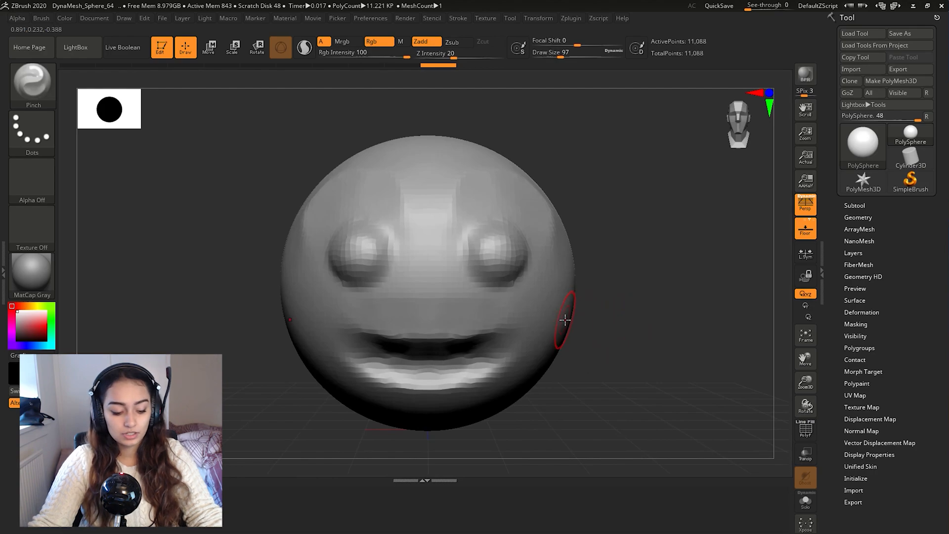
Select the hPolish brush and flatten the surface between the eyes and the mouth
key("b")
key("h")
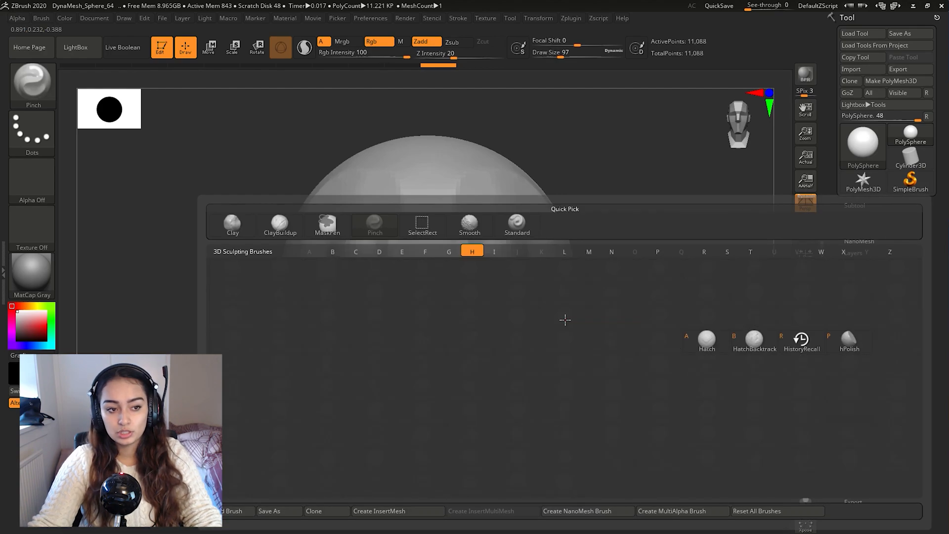
key("p")
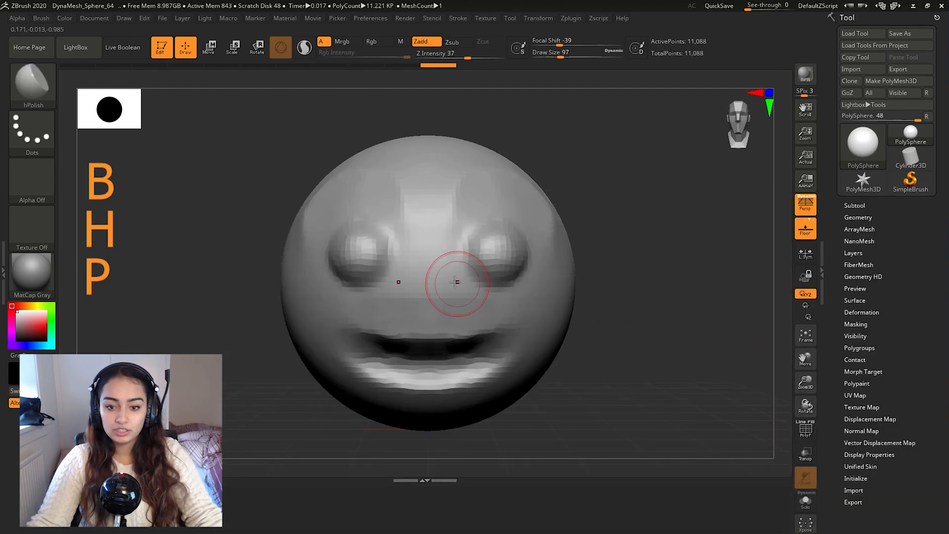
mouse_move(386, 267)
left_mouse_down()
mouse_move(425, 326)
mouse_move(470, 292)
mouse_move(576, 340)
left_mouse_up()
left_click_drag(640, 333, 652, 313)
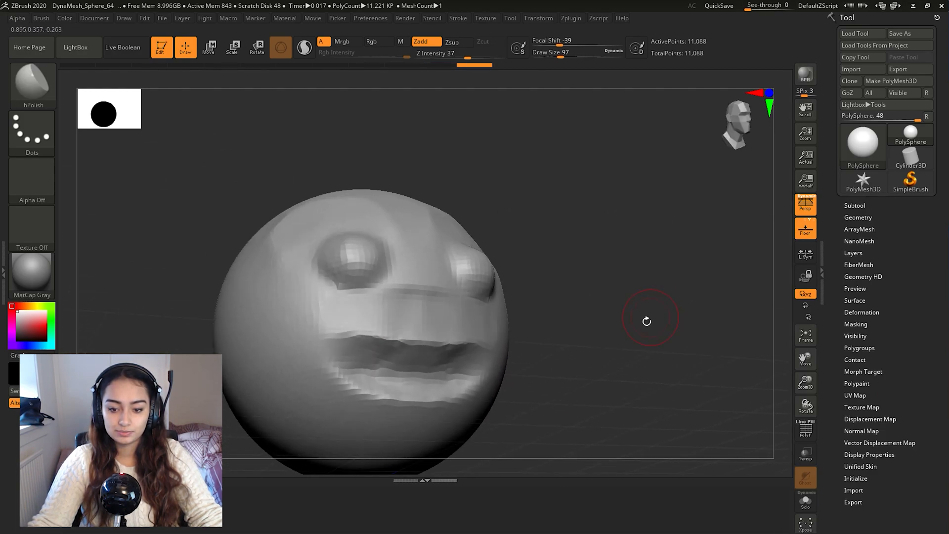
mouse_move(394, 319)
left_mouse_down()
mouse_move(483, 318)
mouse_move(477, 339)
mouse_move(436, 301)
left_mouse_up()
left_click_drag(514, 321, 570, 362)
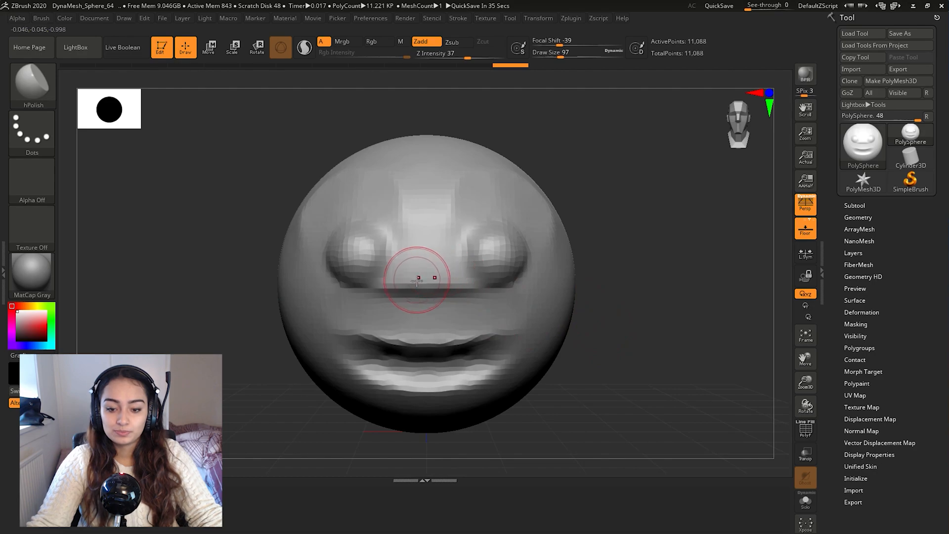
Shape the brows, nose bridge and mouth area with hPolish strokes, inverting the brush where needed
right_click_drag(431, 321, 399, 213)
mouse_move(380, 188)
left_mouse_down()
mouse_move(318, 204)
mouse_move(413, 214)
mouse_move(376, 195)
mouse_move(305, 225)
left_mouse_up()
mouse_move(590, 308)
left_mouse_down()
mouse_move(629, 322)
mouse_move(601, 319)
left_mouse_up()
mouse_move(433, 251)
left_mouse_down()
mouse_move(427, 264)
mouse_move(441, 298)
mouse_move(403, 250)
mouse_move(365, 313)
mouse_move(390, 325)
mouse_move(358, 319)
mouse_move(390, 323)
left_mouse_up()
mouse_move(636, 375)
left_mouse_down()
mouse_move(639, 350)
mouse_move(491, 350)
left_mouse_up()
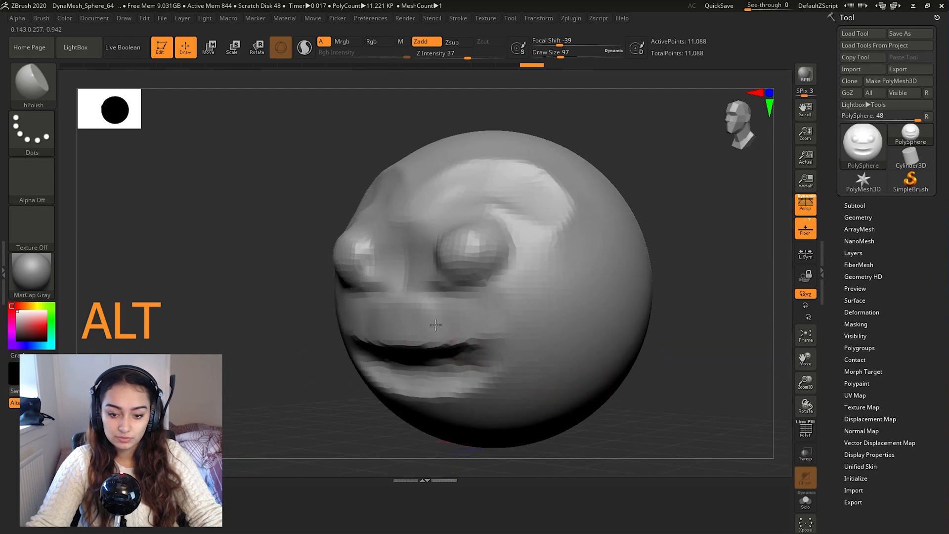
left_click_drag(651, 365, 470, 335)
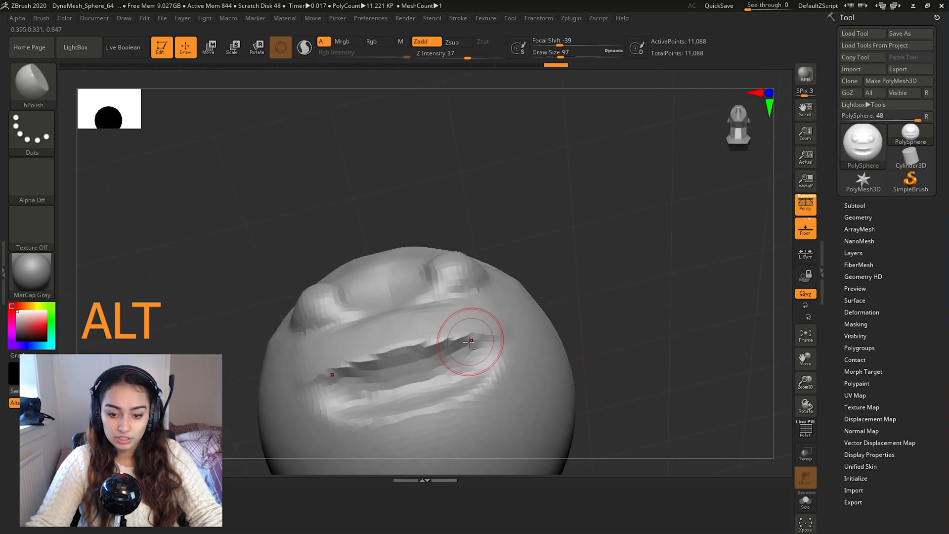
Switch to the Pinch brush and pinch the edges of the mouth, returning to the front view
key("b")
key("p")
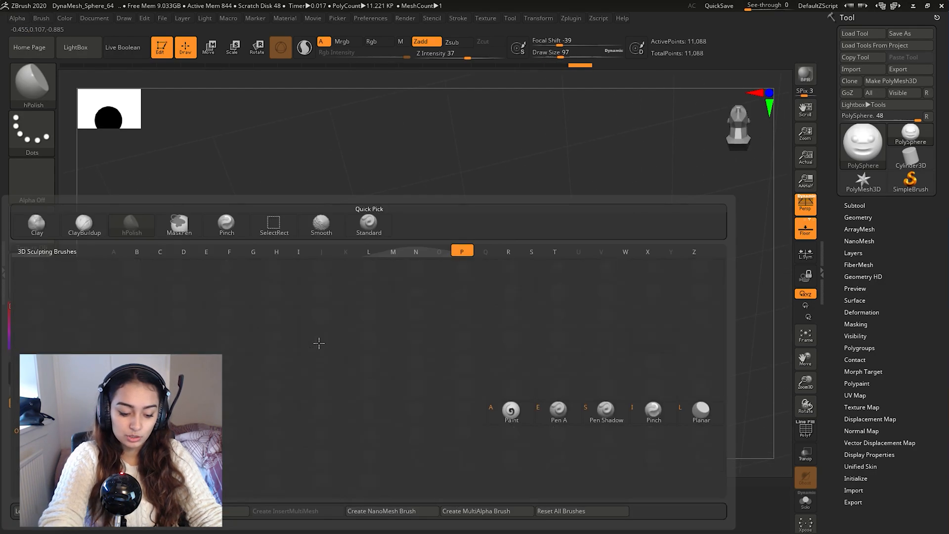
key("i")
mouse_move(409, 343)
left_mouse_down()
mouse_move(385, 354)
mouse_move(460, 349)
mouse_move(328, 360)
mouse_move(440, 368)
left_mouse_up()
left_click_drag(625, 350, 613, 336, "shift")
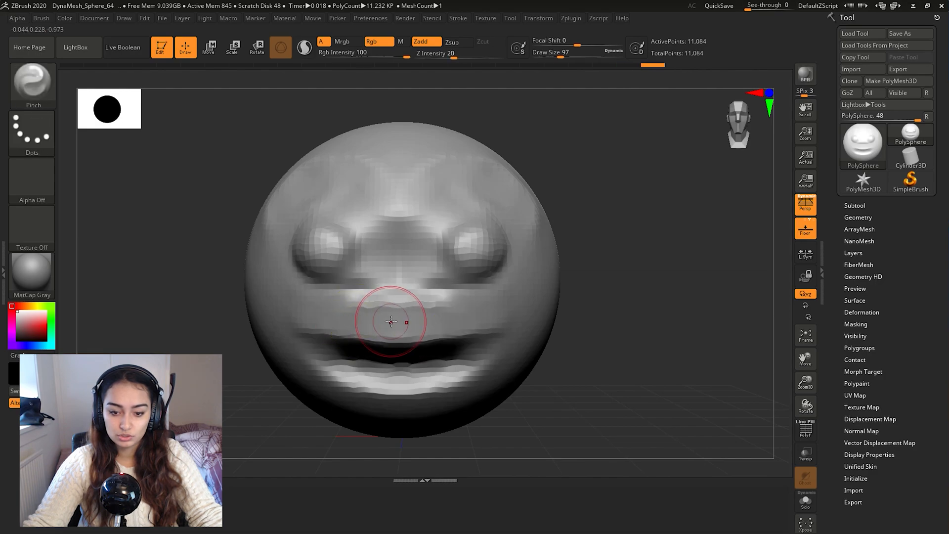
Switch the sculpting brush back to hPolish
key("b")
key("h")
key("p")
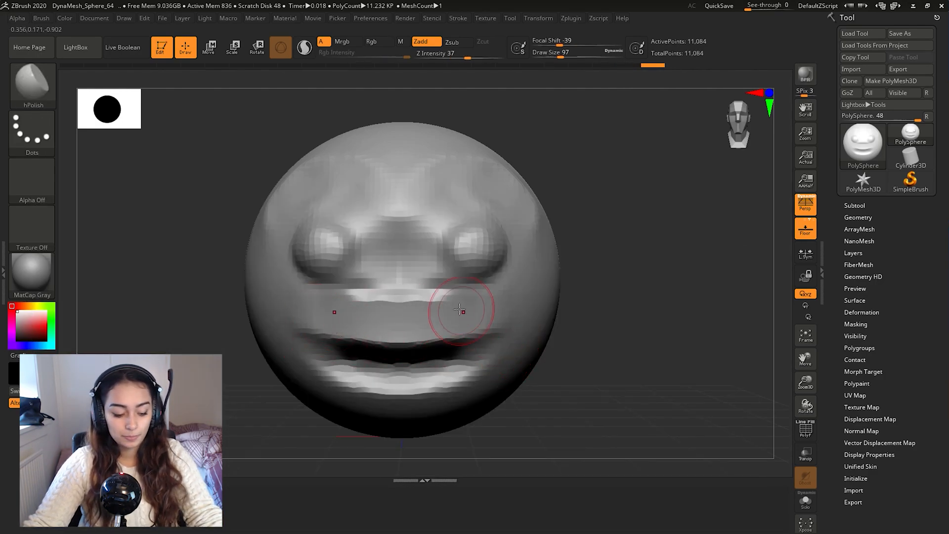
Select the DamStandard brush and carve mirrored S-shaped grooves into the back of the sphere
key("b")
key("d")
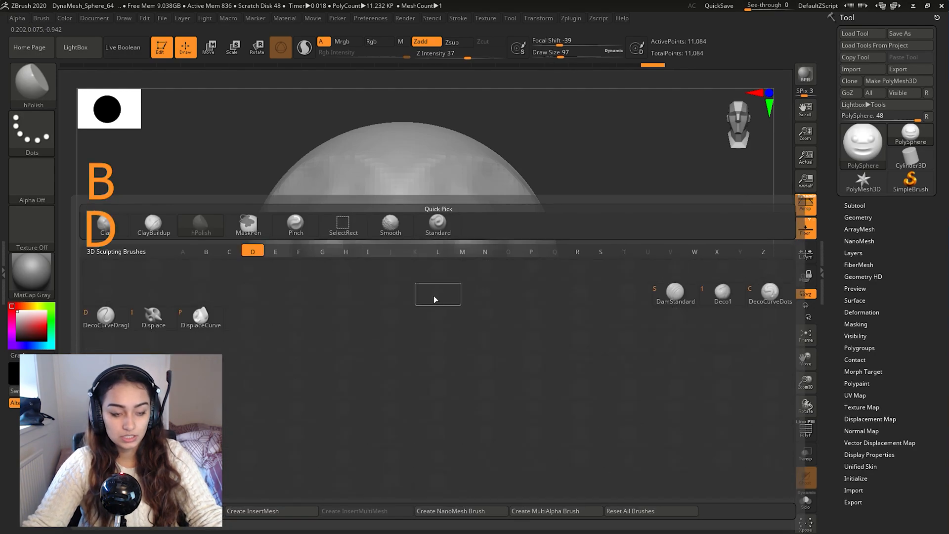
key("s")
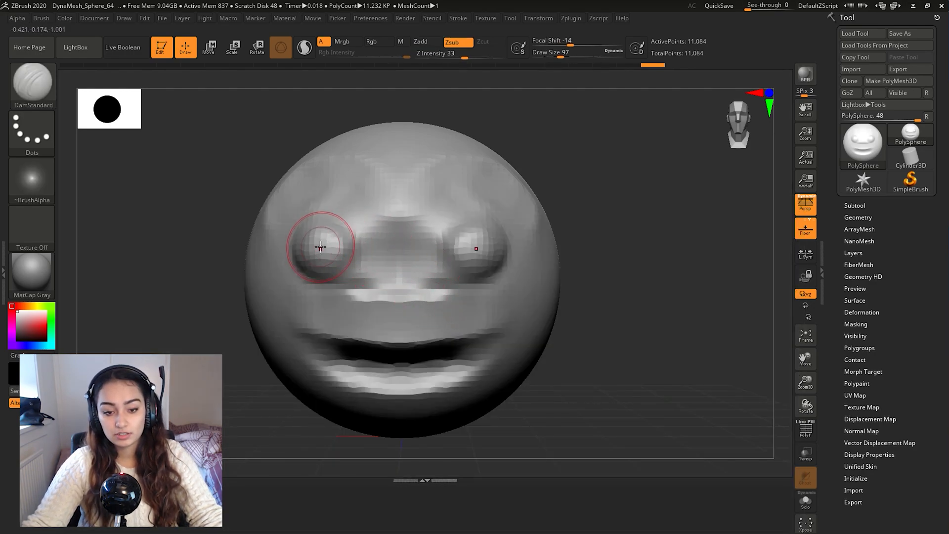
left_click_drag(321, 247, 321, 240)
mouse_move(396, 226)
left_mouse_down()
mouse_move(354, 191)
mouse_move(329, 188)
mouse_move(321, 170)
mouse_move(371, 149)
mouse_move(374, 134)
left_mouse_up()
mouse_move(582, 153)
left_mouse_down()
mouse_move(593, 195)
mouse_move(569, 182)
mouse_move(502, 234)
mouse_move(536, 250)
left_mouse_up()
mouse_move(648, 275)
left_mouse_down("shift")
mouse_move(616, 282)
mouse_move(683, 287)
left_mouse_up("shift")
right_click_drag(686, 298, 572, 297, "ctrl")
mouse_move(352, 204)
left_mouse_down()
mouse_move(324, 272)
mouse_move(346, 283)
left_mouse_up()
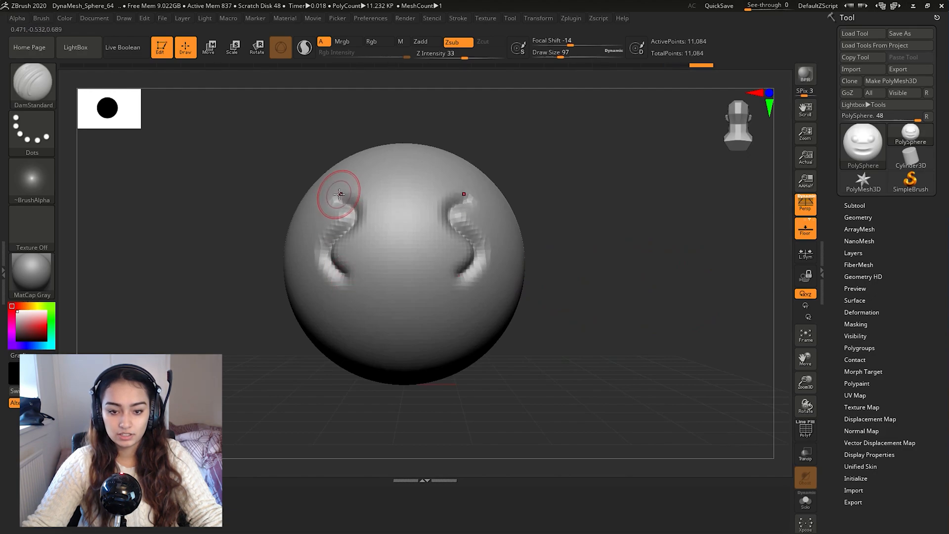
Invert the DamStandard brush and raise sharp ridges along the inner side of the S-shaped grooves
key("alt")
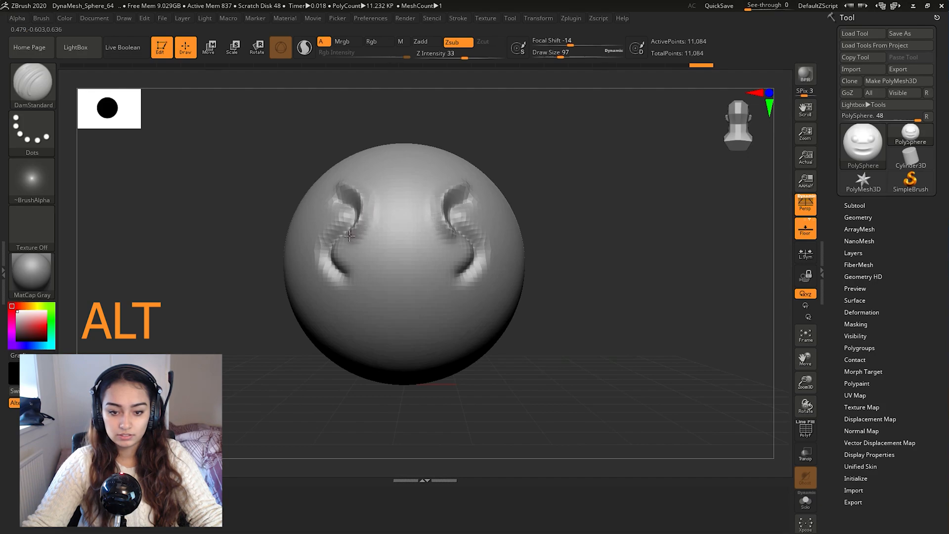
left_click_drag(341, 253, 350, 266, "alt")
mouse_move(353, 179)
left_mouse_down("alt")
mouse_move(370, 194)
mouse_move(374, 220)
mouse_move(350, 265)
left_mouse_up("alt")
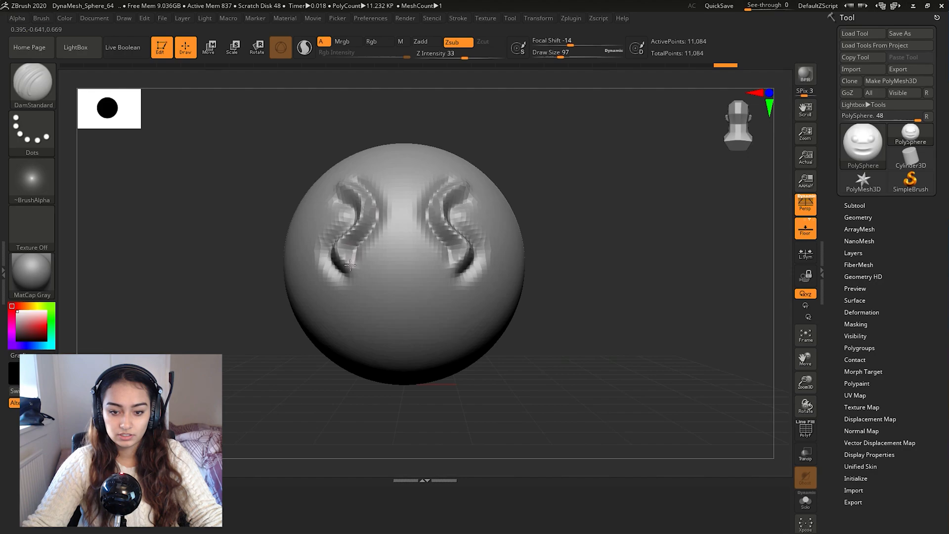
left_click_drag(177, 288, 170, 267)
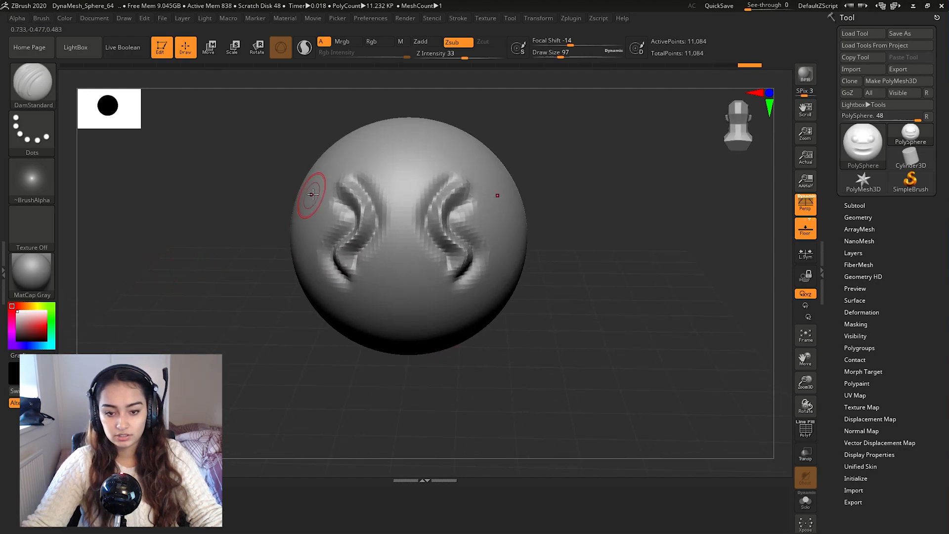
mouse_move(355, 195)
left_mouse_down()
mouse_move(339, 265)
mouse_move(329, 185)
left_mouse_up()
mouse_move(226, 290)
left_mouse_down()
mouse_move(270, 291)
mouse_move(189, 291)
left_mouse_up()
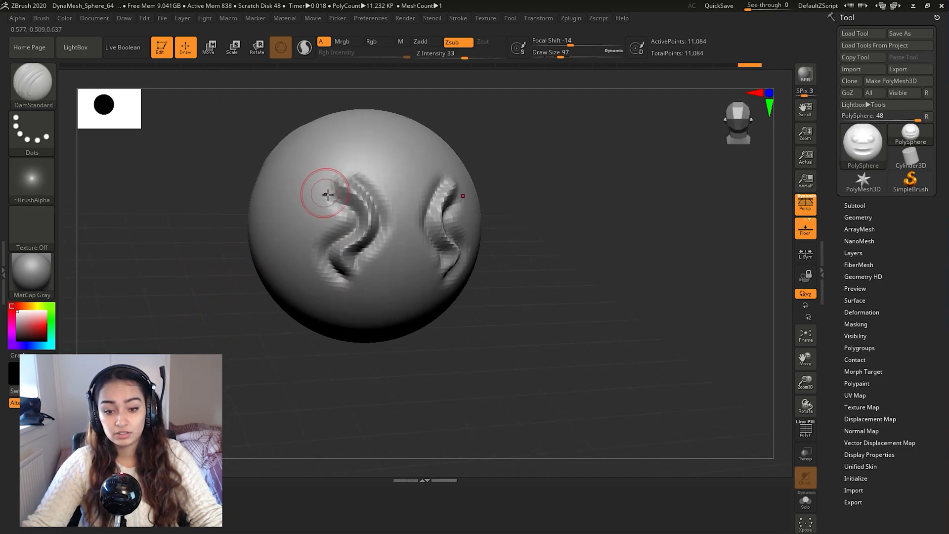
mouse_move(370, 349)
left_mouse_down()
mouse_move(407, 346)
mouse_move(351, 346)
mouse_move(297, 328)
left_mouse_up()
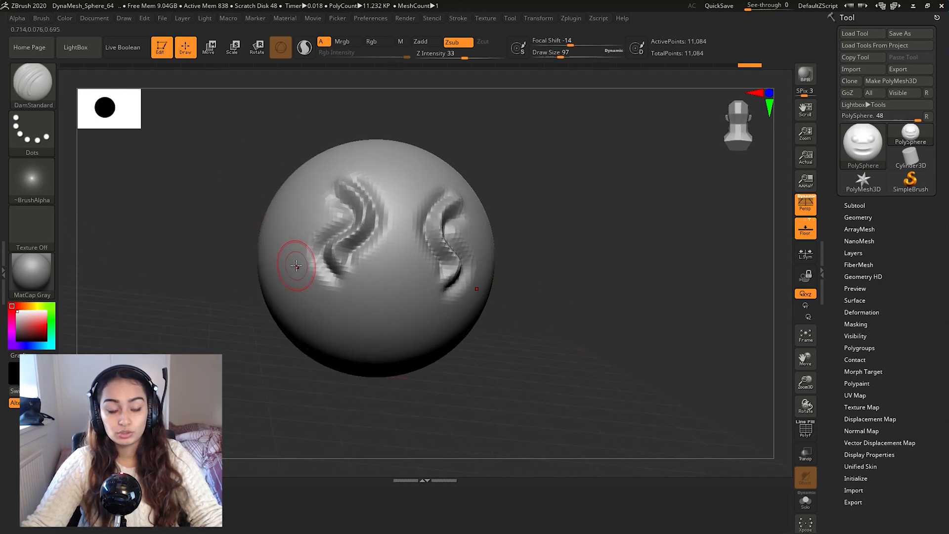
Select the Standard brush, sculpt soft volume over the S-shaped grooves and refresh the DynaMesh
key("b")
key("s")
key("t")
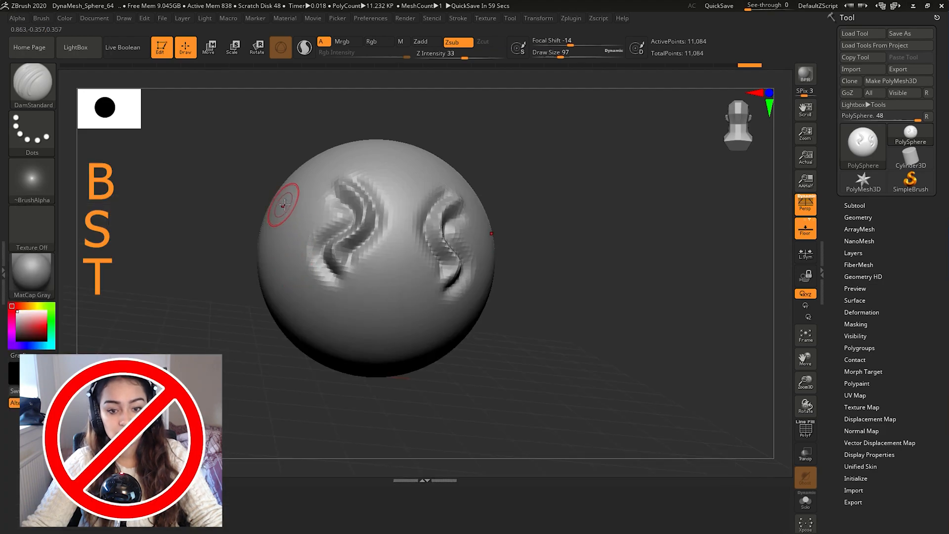
key("b")
key("s")
key("t")
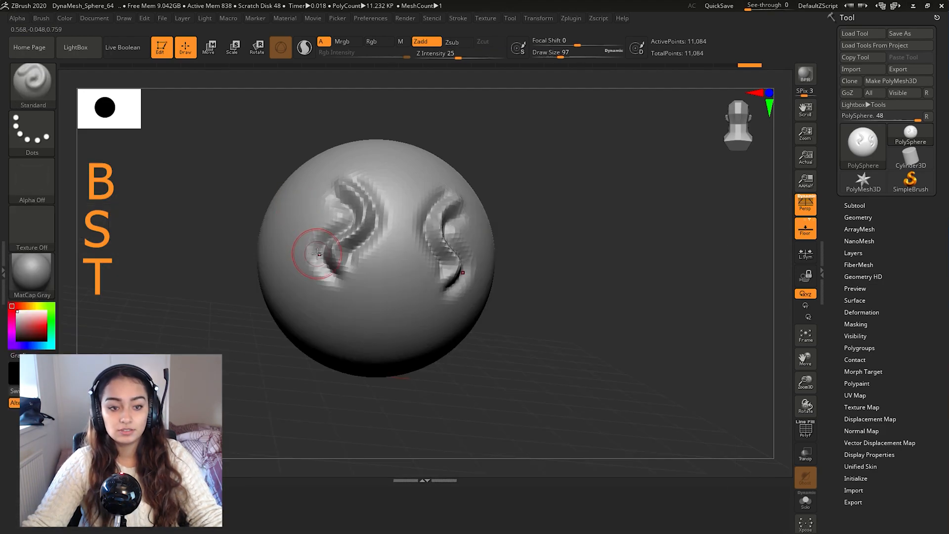
mouse_move(348, 183)
left_mouse_down()
mouse_move(368, 230)
mouse_move(338, 272)
mouse_move(341, 287)
left_mouse_up()
mouse_move(529, 354)
left_mouse_down()
mouse_move(519, 345)
mouse_move(545, 349)
mouse_move(550, 318)
left_mouse_up()
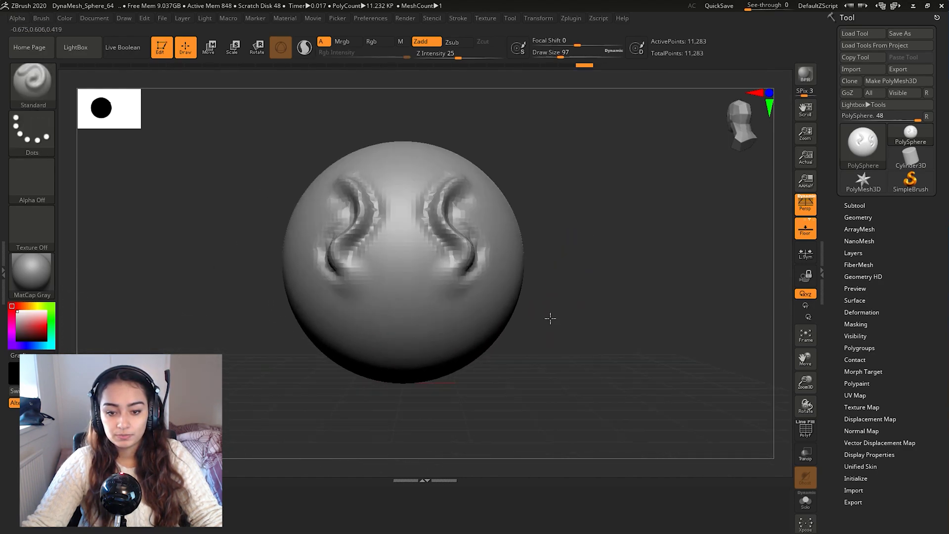
Show the polygon wireframe and set the DynaMesh Blur to 0
key("shift+f")
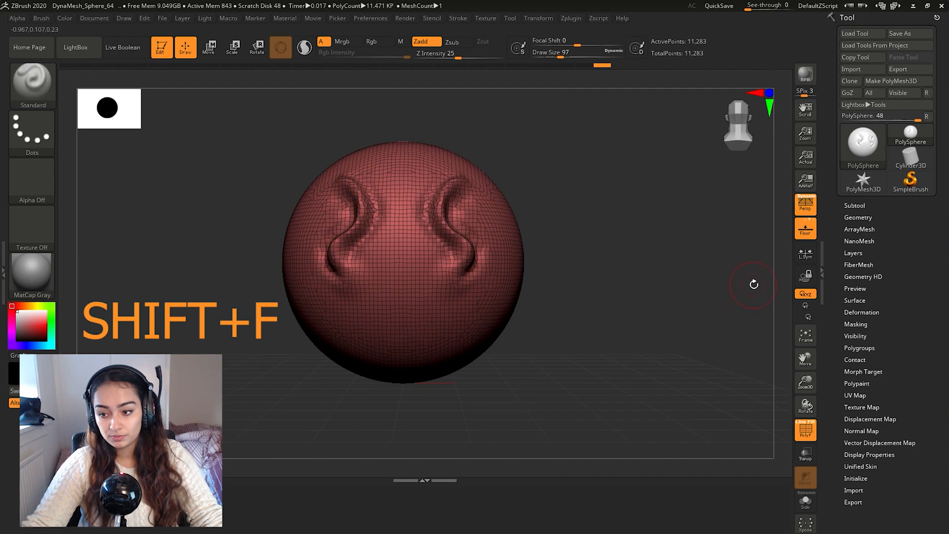
left_click(858, 217)
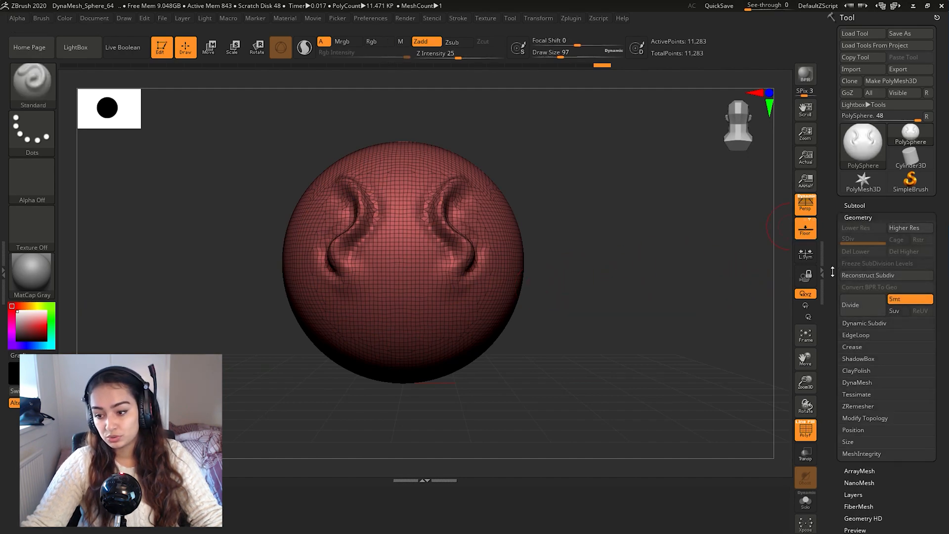
scroll(833, 272, "down", 4)
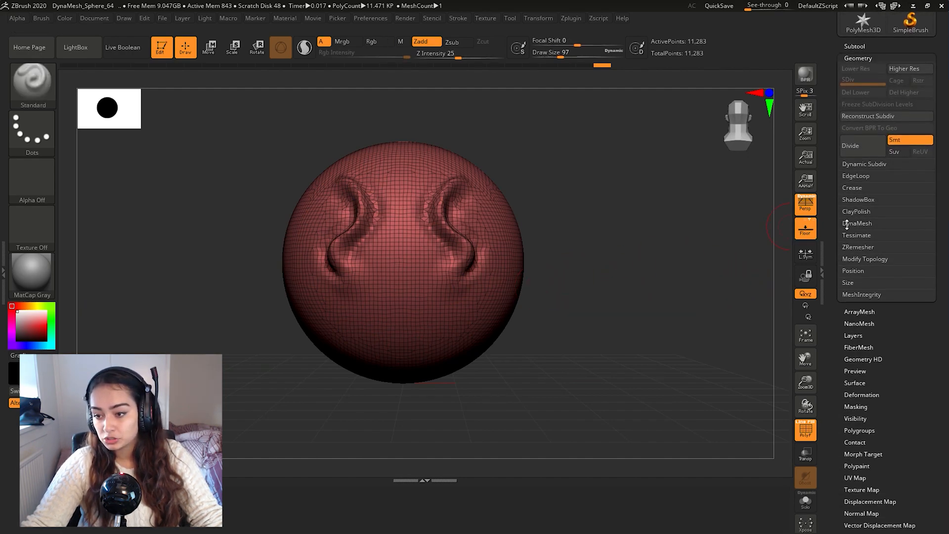
left_click(856, 224)
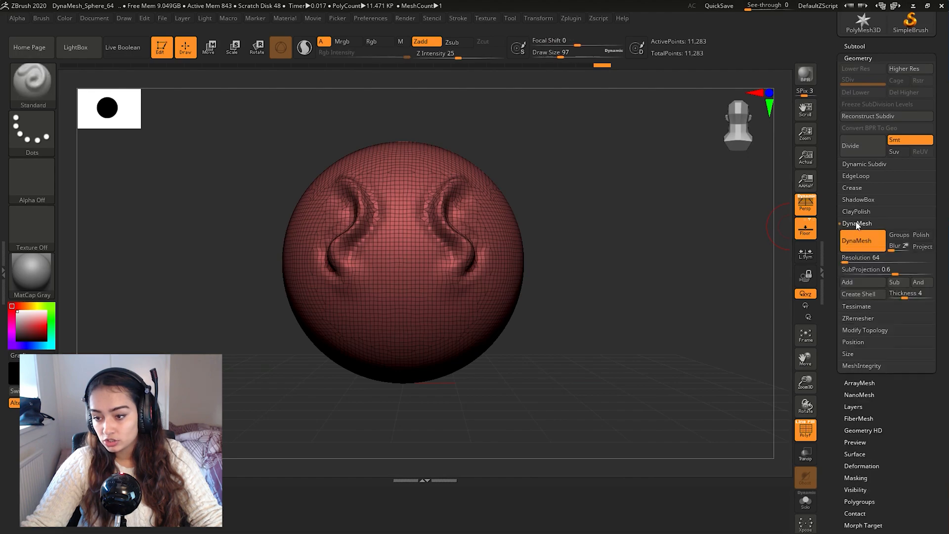
left_click(887, 250)
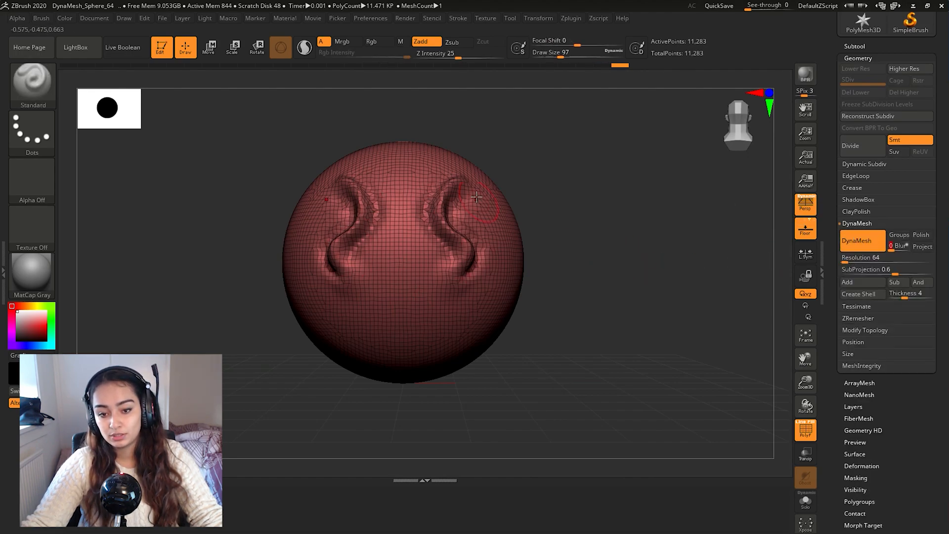
Return to the face, pull the eyes outward with the Standard brush and hide the wireframe to check them from the side
left_click_drag(629, 271, 584, 287)
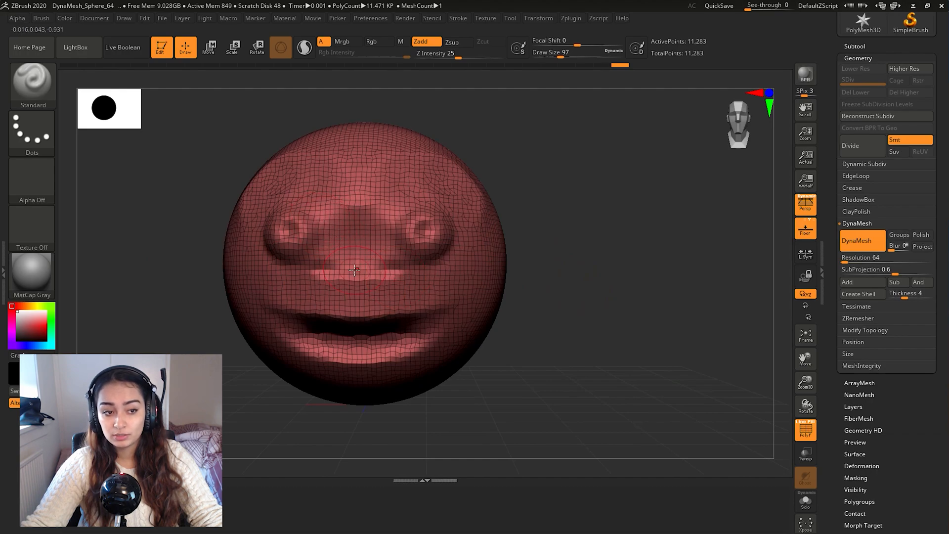
mouse_move(289, 231)
left_mouse_down()
mouse_move(286, 223)
mouse_move(280, 233)
mouse_move(287, 223)
left_mouse_up()
left_click_drag(471, 321, 296, 247)
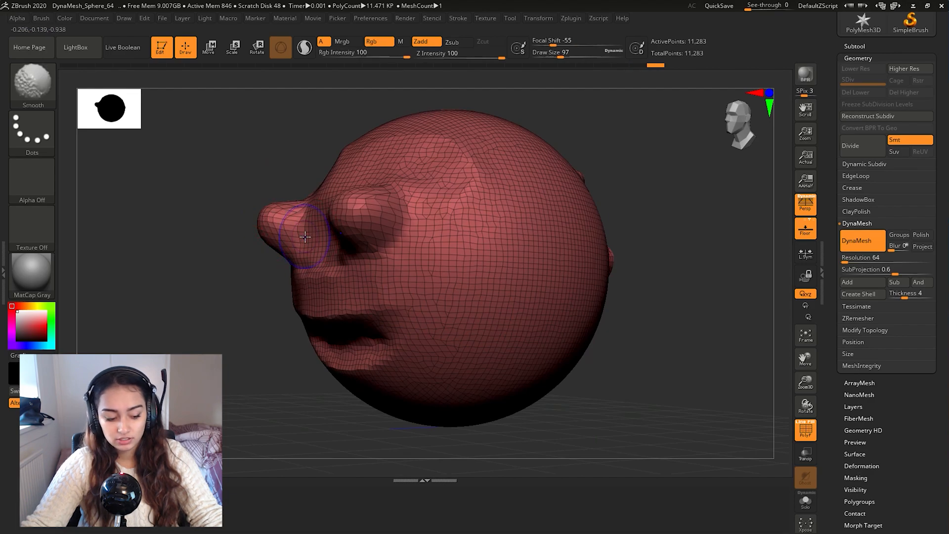
key("shift+f")
left_click_drag(220, 276, 243, 240)
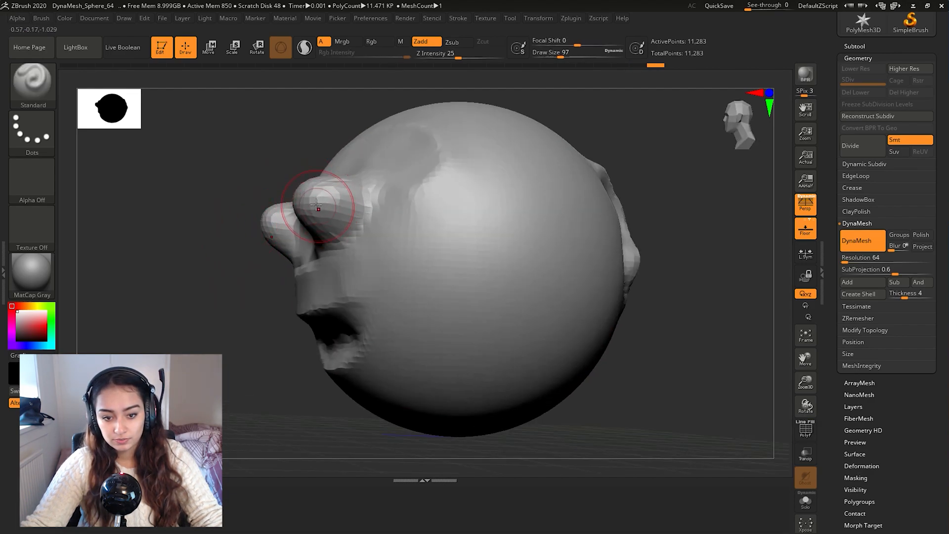
left_click_drag(191, 273, 221, 274)
Show the wireframe, set the DynaMesh Resolution to 128 and remesh the sphere
key("shift+f")
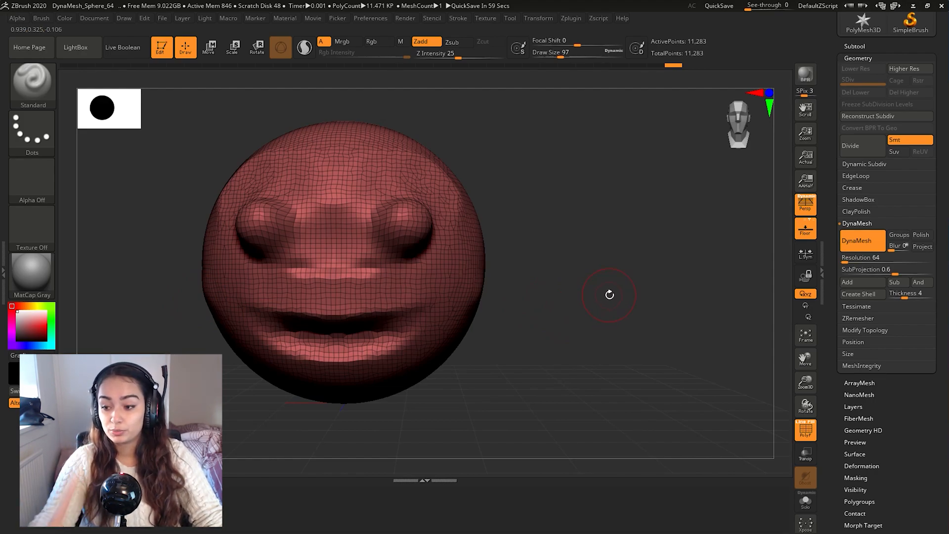
left_click(856, 262)
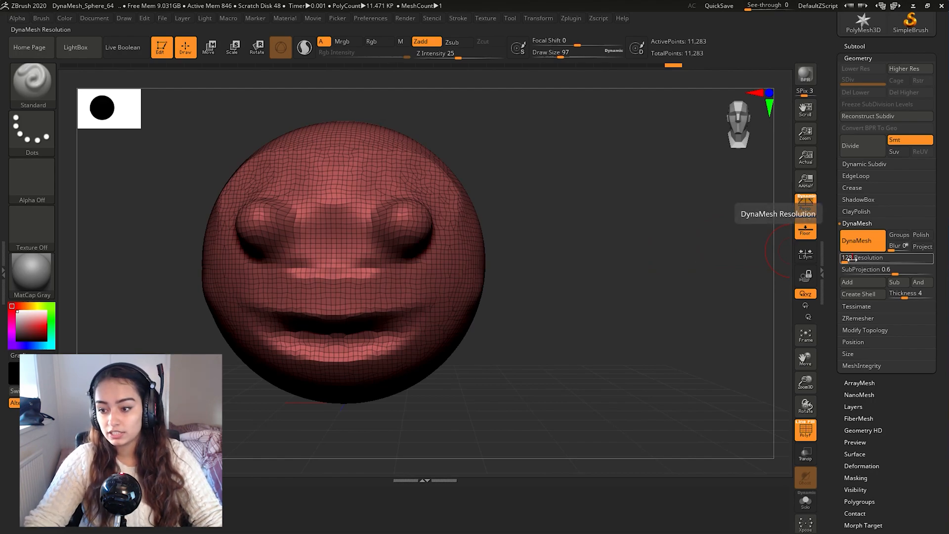
key("Return")
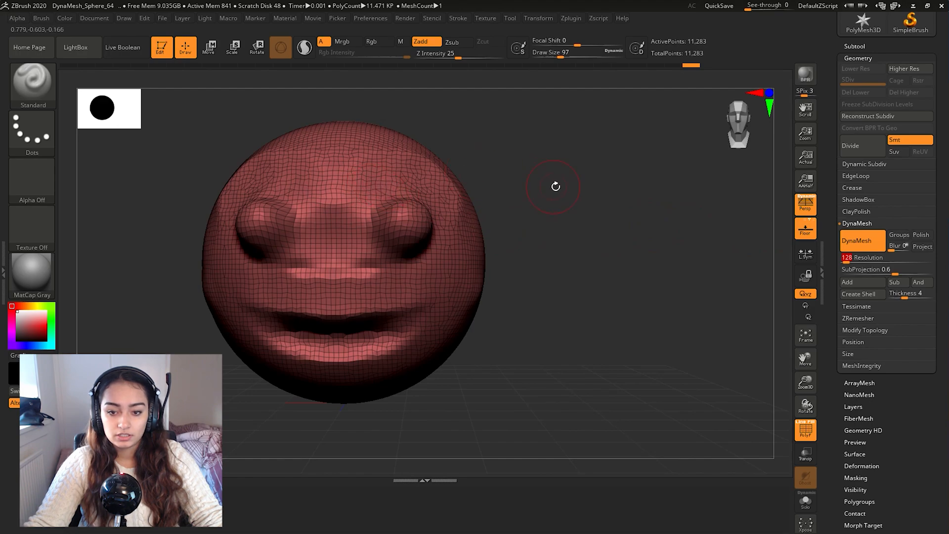
key("ctrl")
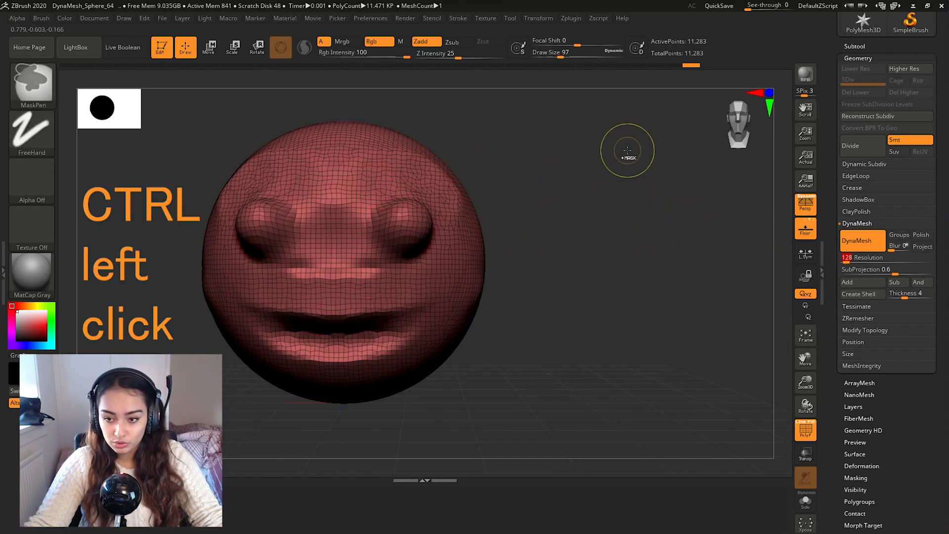
left_click_drag(627, 151, 568, 220, "ctrl")
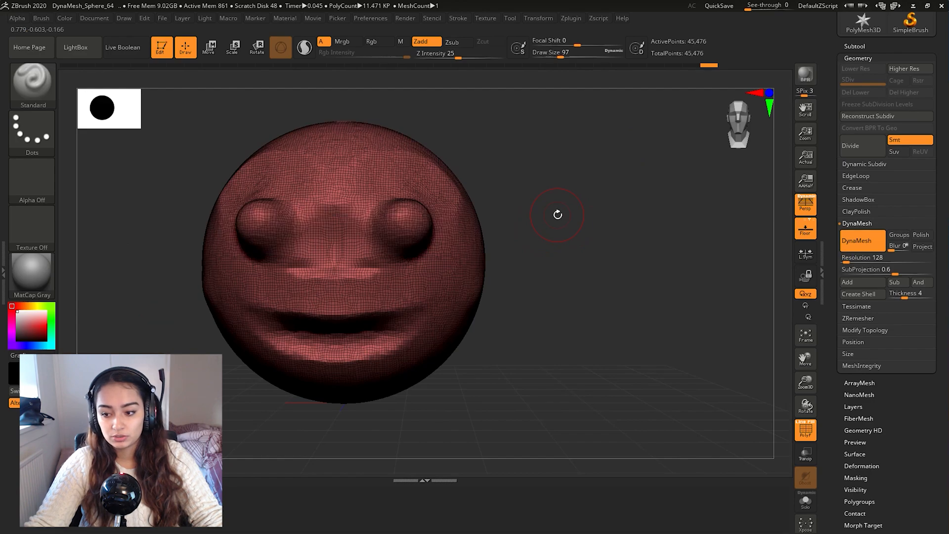
Hide the wireframe and smooth the jagged ridge between the eyes and the mouth
mouse_move(600, 247)
left_mouse_down()
mouse_move(577, 261)
mouse_move(598, 256)
left_mouse_up()
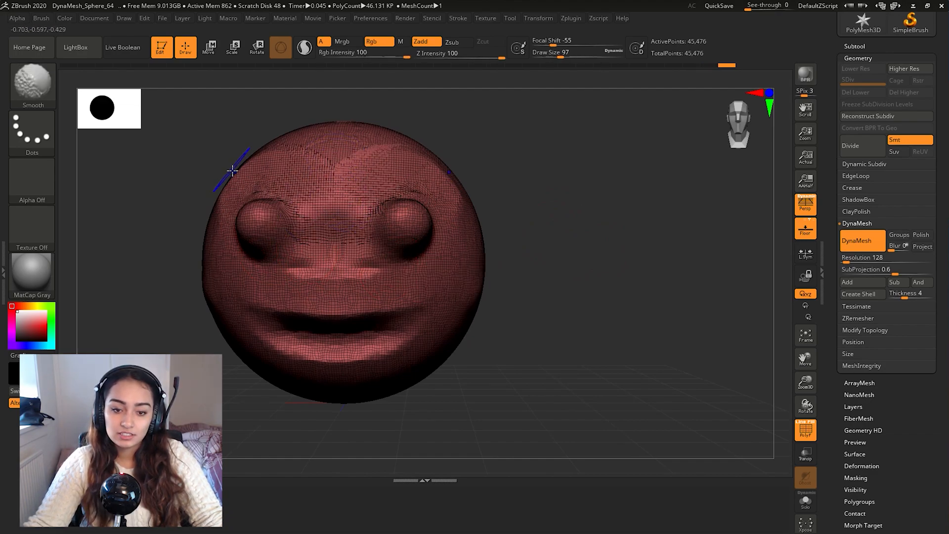
key("shift+f")
key("shift")
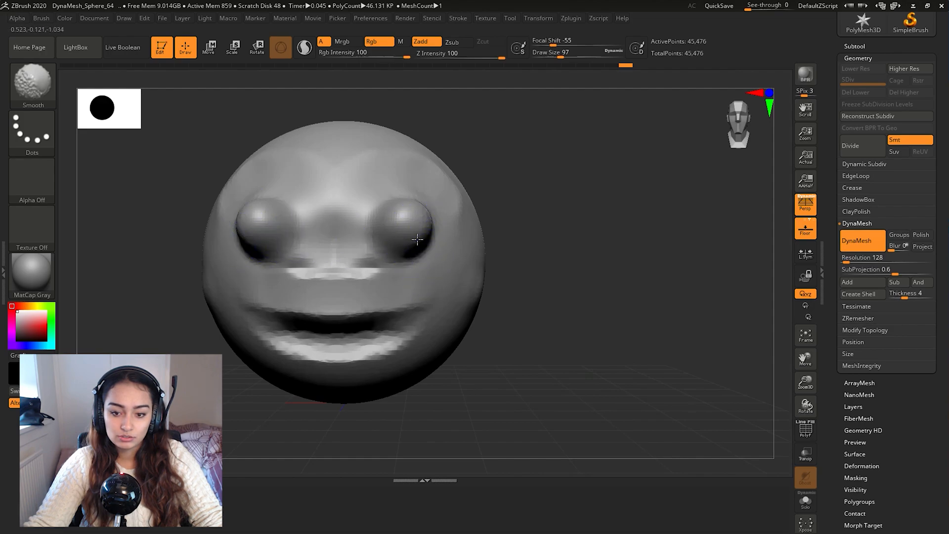
left_click_drag(593, 319, 526, 302)
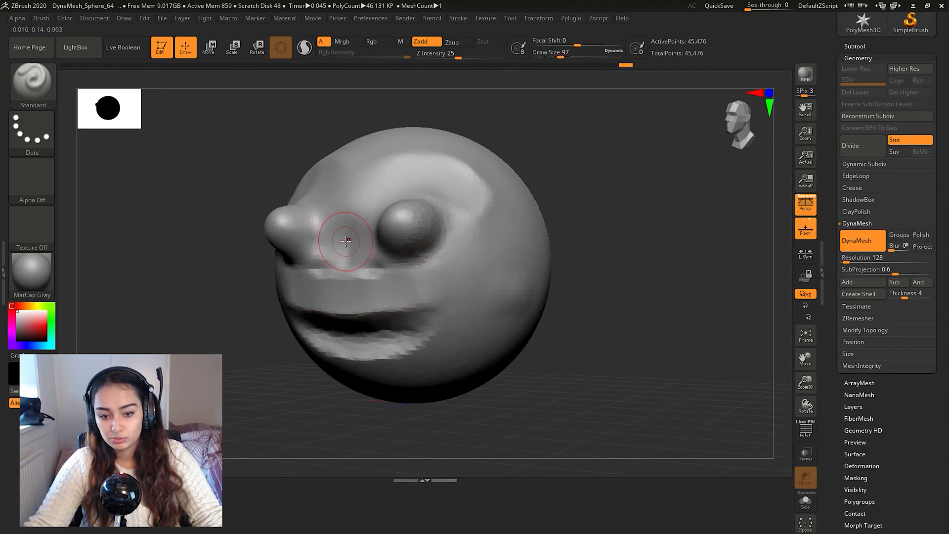
key("shift")
mouse_move(359, 272)
left_mouse_down("shift")
mouse_move(428, 282)
mouse_move(440, 244)
mouse_move(426, 257)
left_mouse_up("shift")
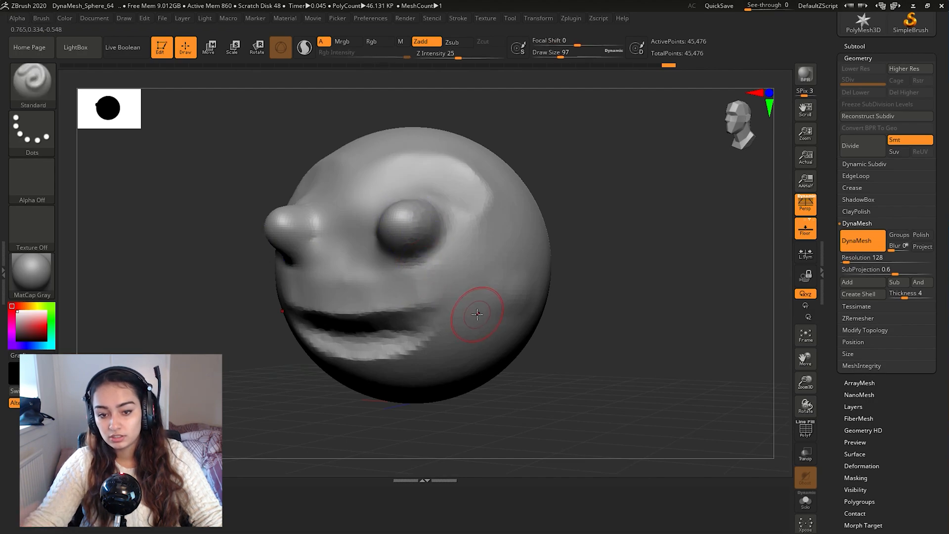
Smooth the lips and the forehead above the eyes, returning to the front view
left_click_drag(539, 316, 602, 345, "shift")
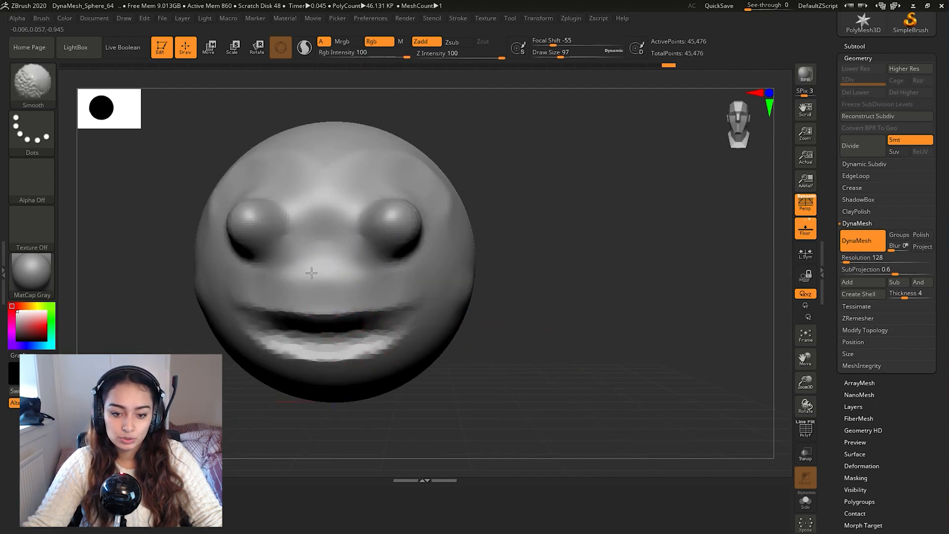
mouse_move(247, 337)
left_mouse_down("shift")
mouse_move(325, 328)
mouse_move(360, 338)
left_mouse_up("shift")
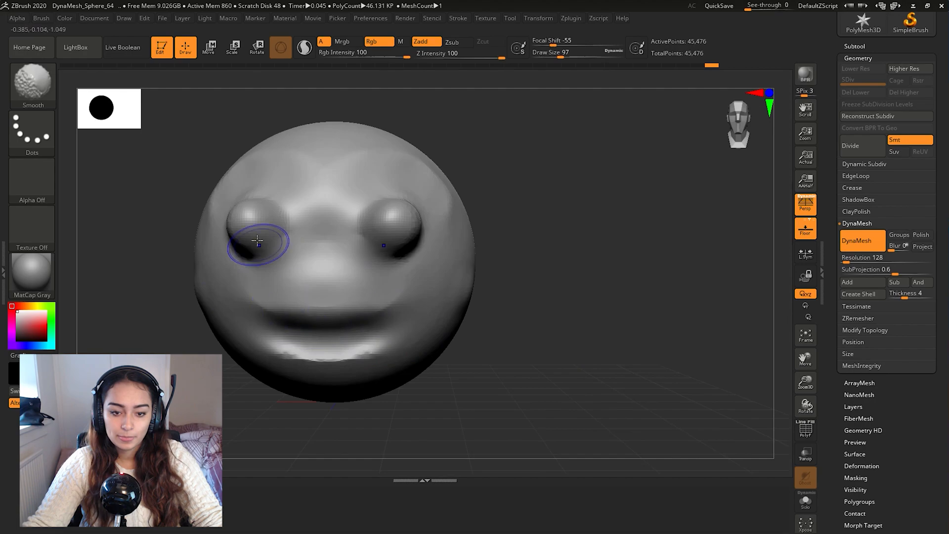
mouse_move(308, 167)
left_mouse_down("shift")
mouse_move(316, 163)
mouse_move(247, 173)
left_mouse_up("shift")
mouse_move(218, 306)
left_mouse_down("shift")
mouse_move(345, 360)
mouse_move(314, 320)
mouse_move(328, 350)
mouse_move(297, 331)
mouse_move(385, 310)
mouse_move(547, 346)
left_mouse_up("shift")
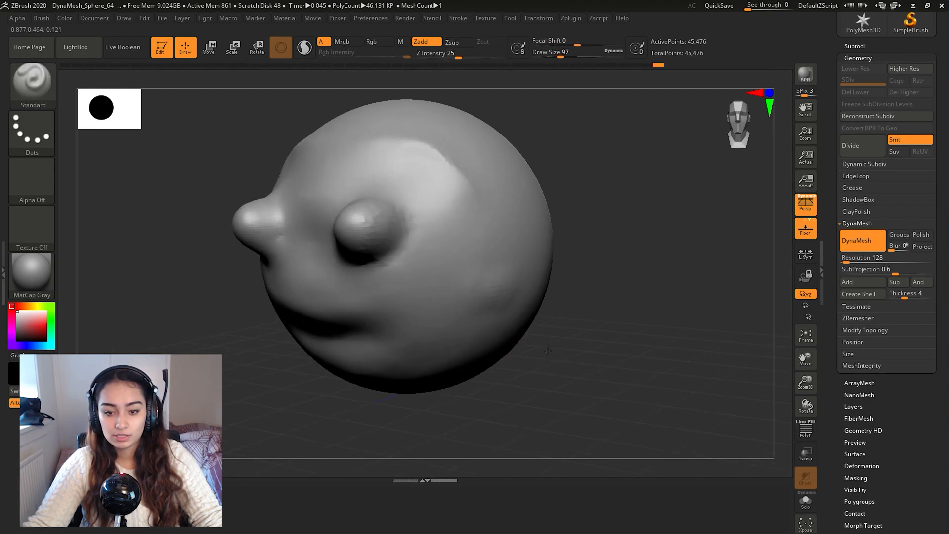
key("shift")
mouse_move(270, 393)
left_mouse_down("shift")
mouse_move(261, 377)
mouse_move(272, 373)
left_mouse_up("shift")
mouse_move(380, 373)
left_mouse_down("alt")
mouse_move(559, 364)
mouse_move(554, 332)
left_mouse_up("alt")
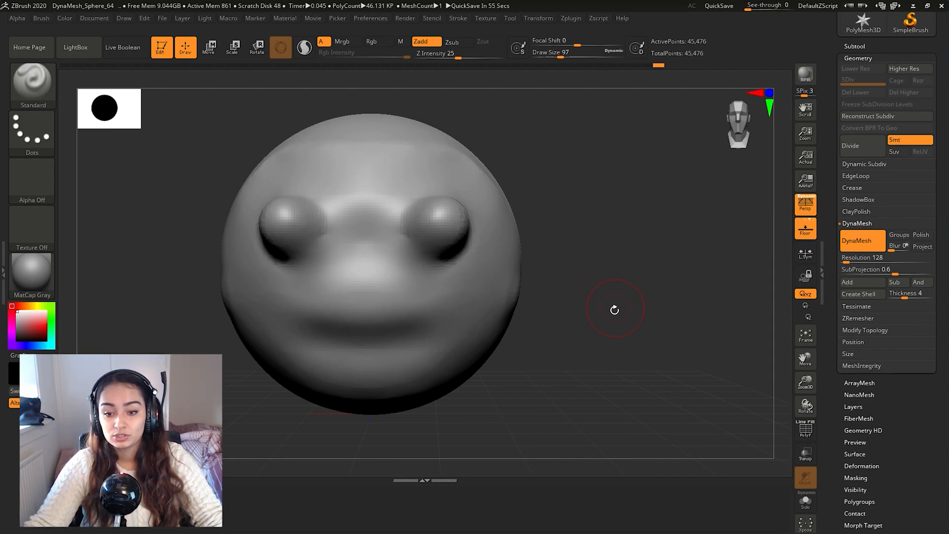
Smooth the remaining hard edges on the forehead and the sides of the head
left_click_drag(651, 299, 624, 295)
key("shift")
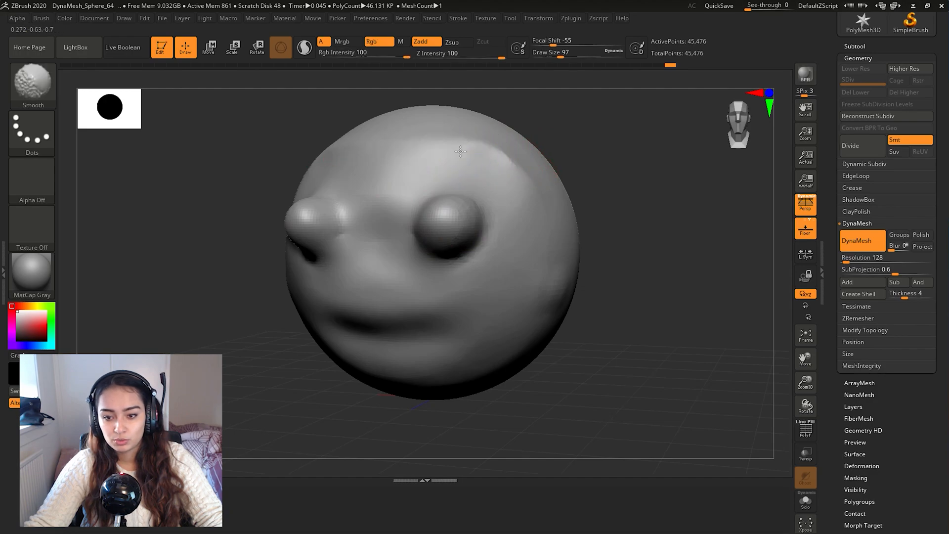
left_click_drag(625, 328, 603, 286)
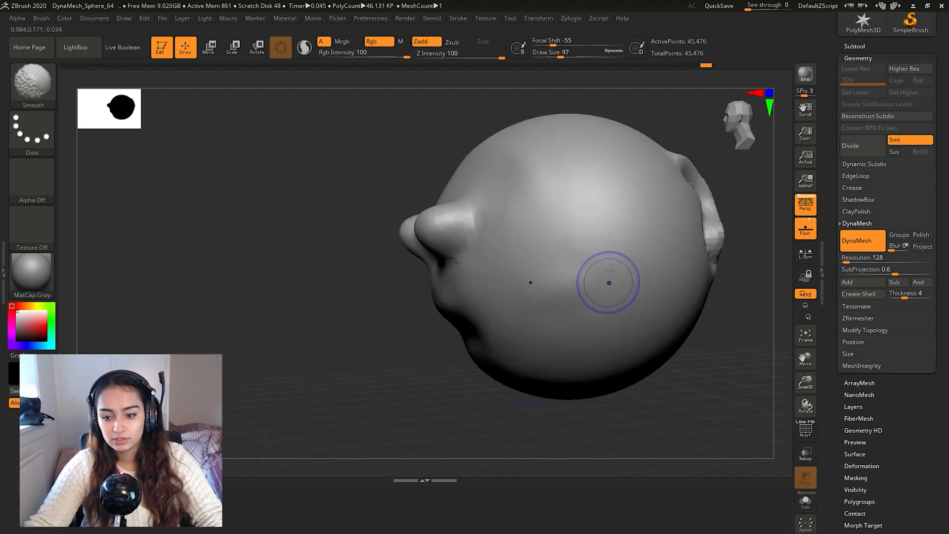
left_click_drag(732, 341, 631, 356)
mouse_move(513, 258)
left_mouse_down("shift")
mouse_move(542, 186)
mouse_move(522, 162)
left_mouse_up("shift")
mouse_move(347, 254)
left_mouse_down()
mouse_move(477, 350)
mouse_move(642, 351)
left_mouse_up()
right_click_drag(642, 351, 597, 290, "ctrl")
mouse_move(598, 291)
left_mouse_down("alt")
mouse_move(586, 313)
mouse_move(595, 320)
mouse_move(614, 309)
mouse_move(615, 344)
mouse_move(583, 326)
mouse_move(618, 298)
mouse_move(618, 310)
mouse_move(585, 315)
mouse_move(639, 306)
mouse_move(585, 280)
left_mouse_up("alt")
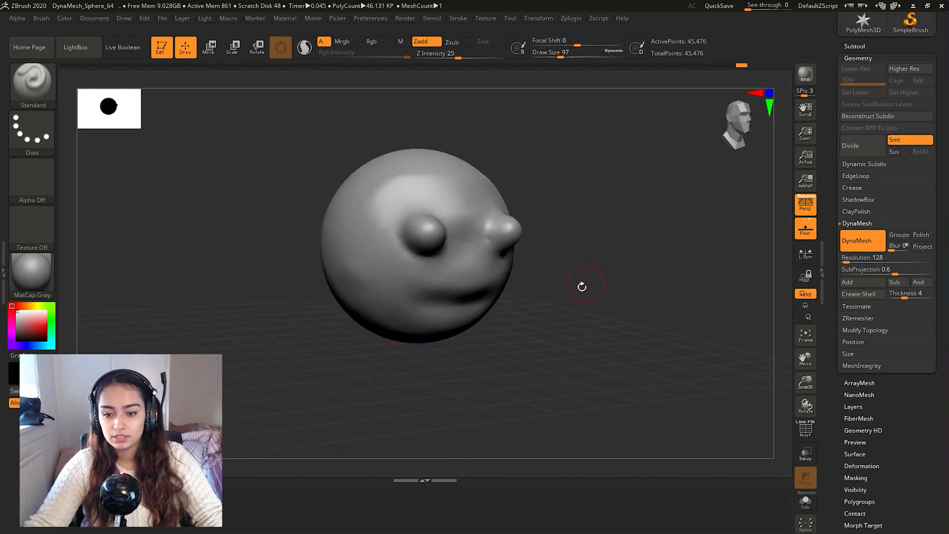
Hide the floor grid and resize the document, entering a width of 1920 and a height of 1080
key("shift+p")
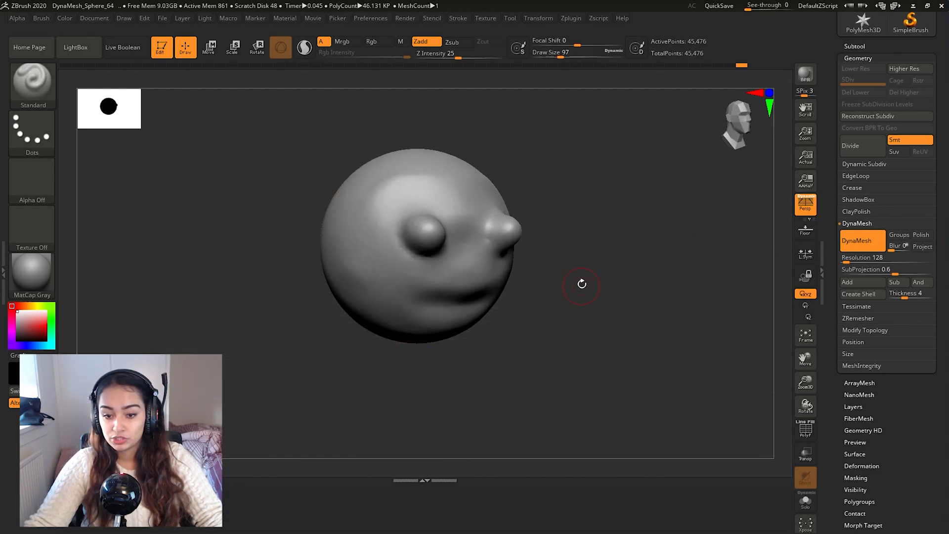
left_click(92, 20)
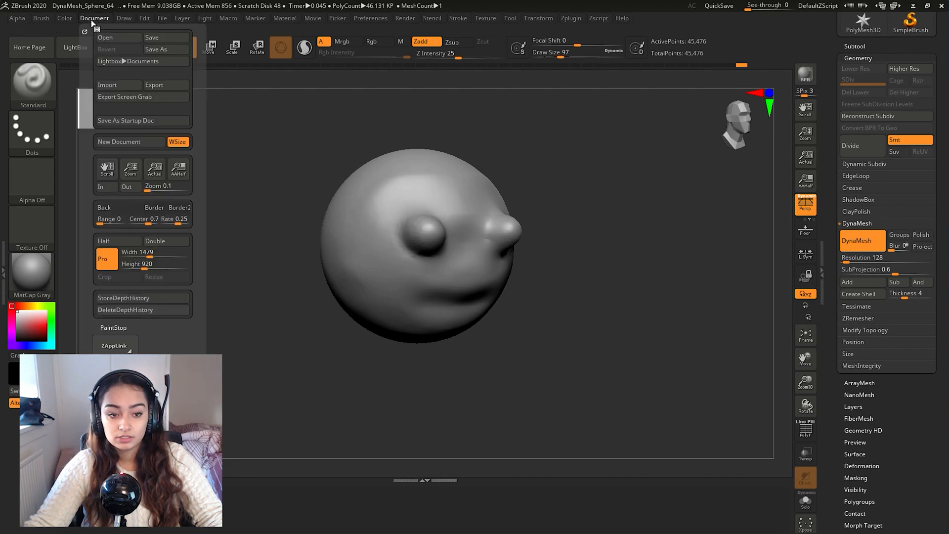
left_click(140, 252)
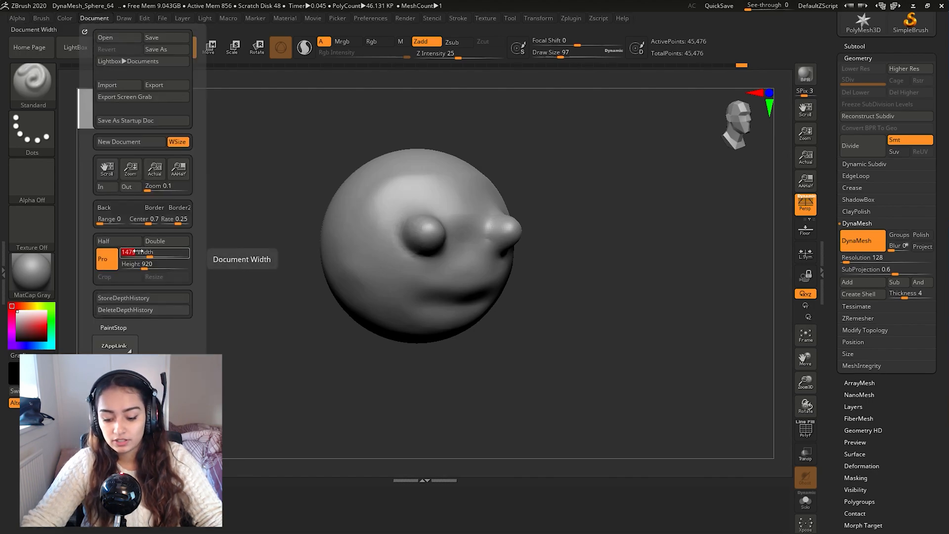
type("192")
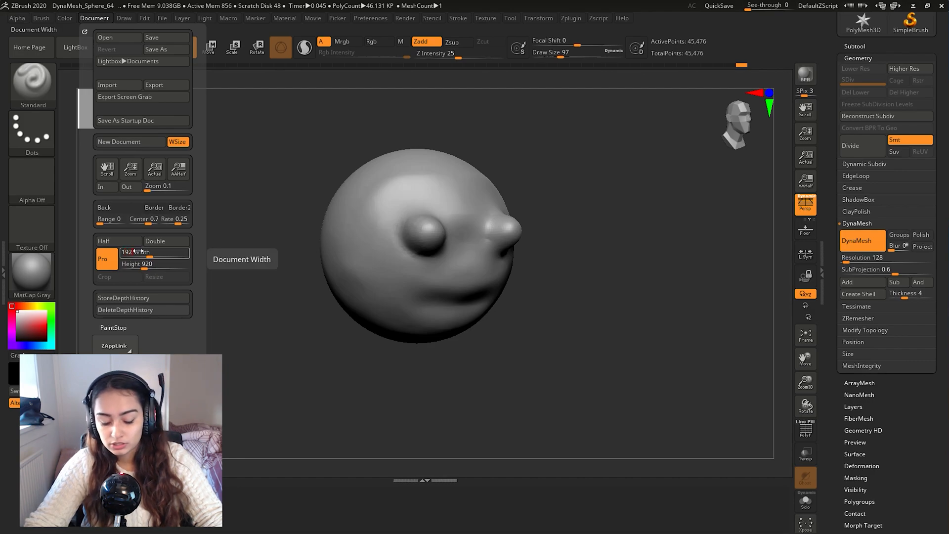
type("0")
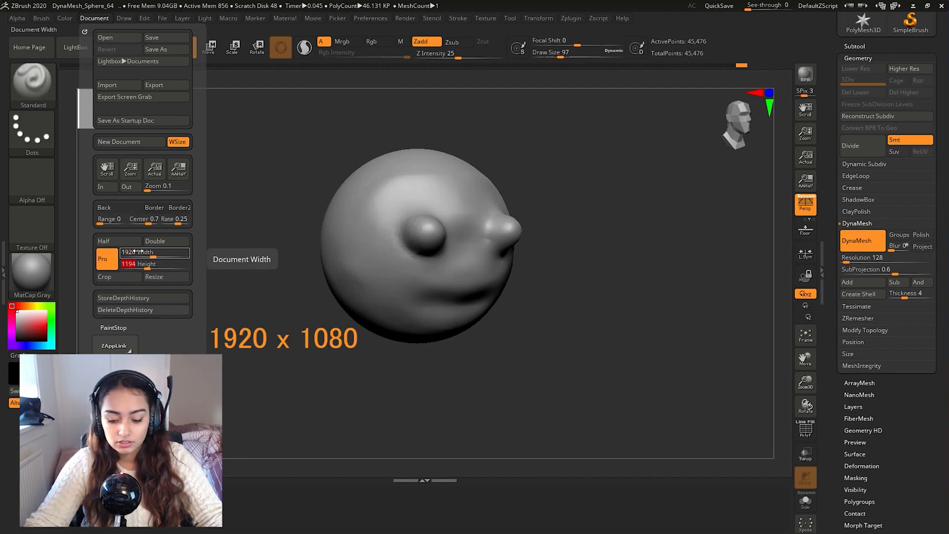
type("1080")
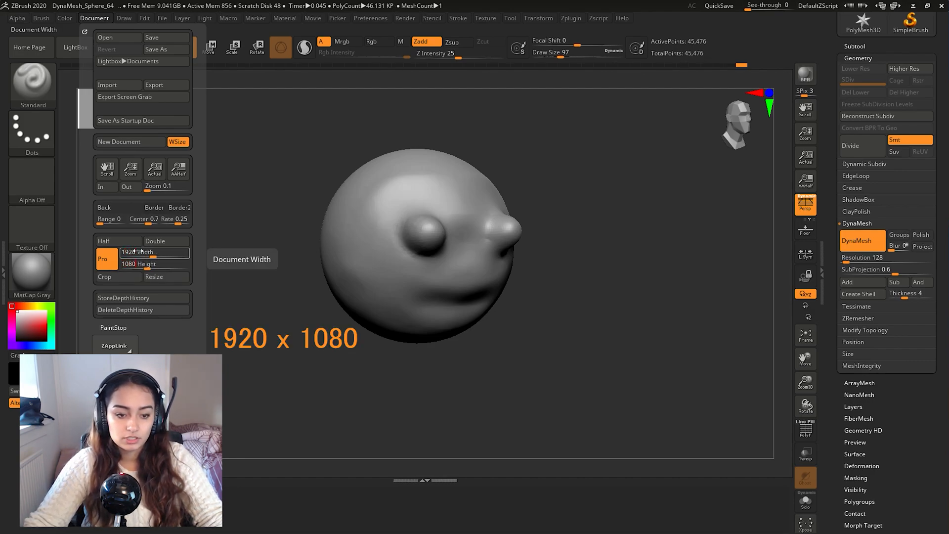
left_click(156, 277)
key("Return")
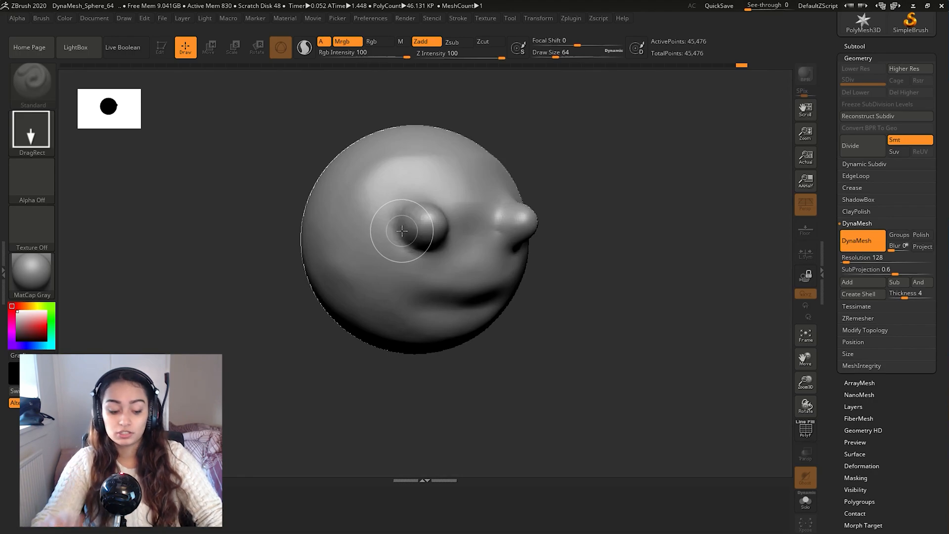
Clear the canvas, redraw the face model on it, enter Edit mode and position the model in the canvas
key("ctrl+n")
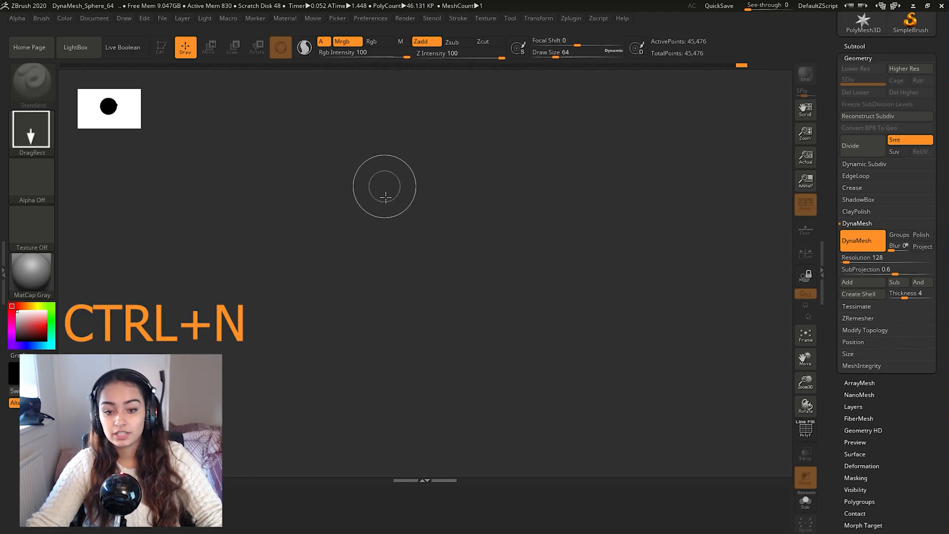
left_click_drag(381, 176, 384, 333)
key("t")
mouse_move(503, 257)
left_mouse_down("alt")
mouse_move(514, 332)
mouse_move(540, 336)
left_mouse_up("alt")
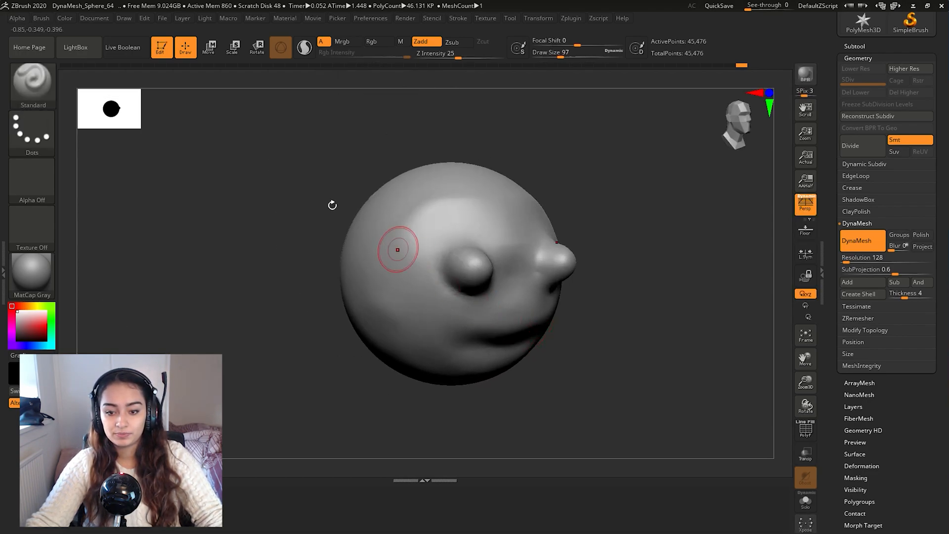
Zoom the document out to fit its whole area in view, and enlarge and recenter the model in it
left_click(98, 21)
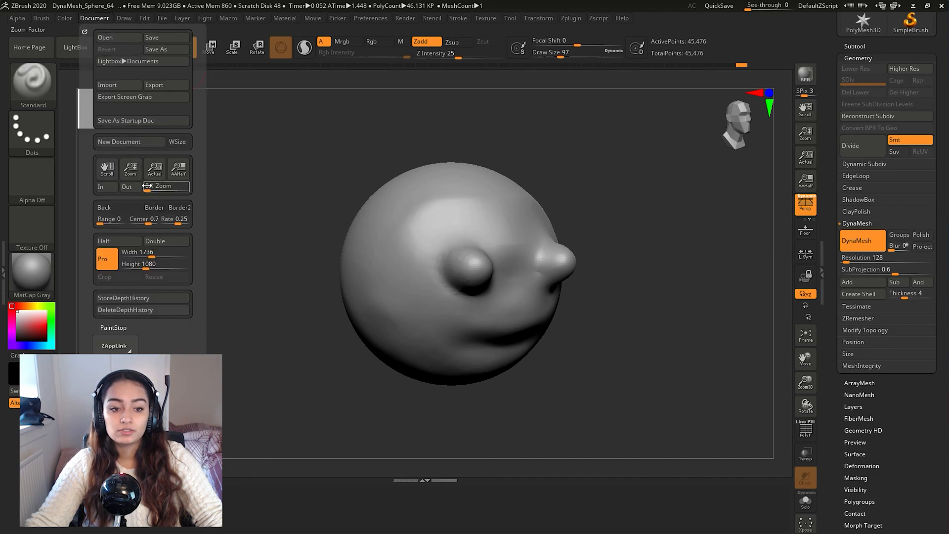
left_click_drag(131, 168, 130, 170)
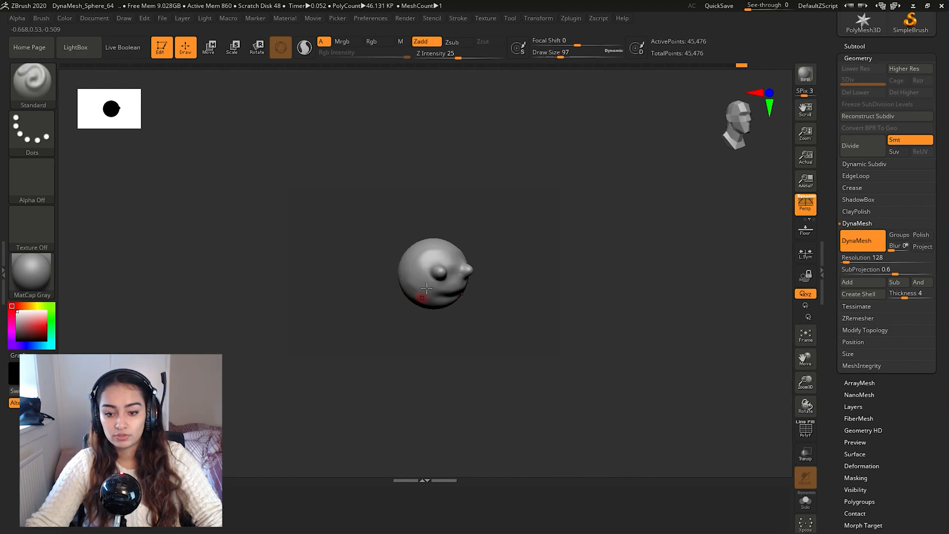
mouse_move(375, 296)
right_mouse_down("ctrl")
mouse_move(374, 305)
mouse_move(328, 248)
right_mouse_up("ctrl")
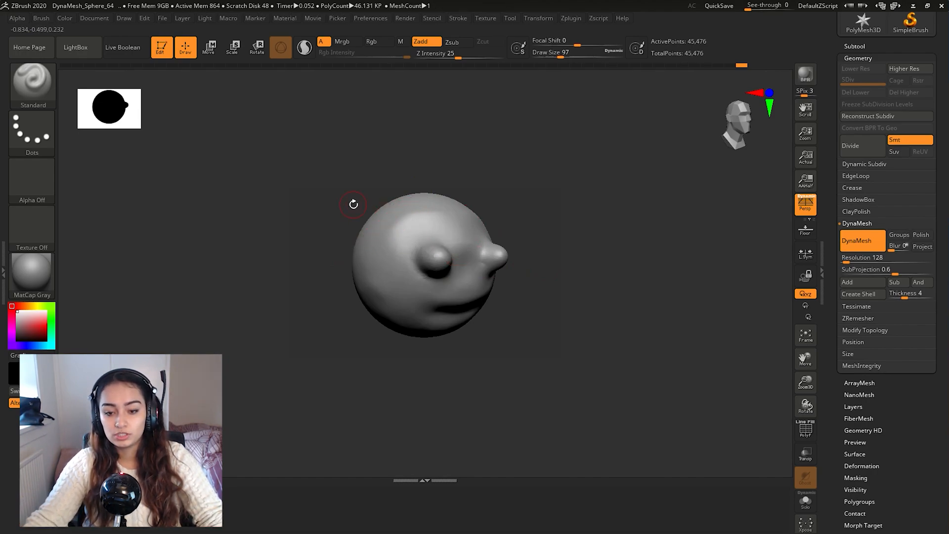
left_click_drag(340, 231, 332, 240)
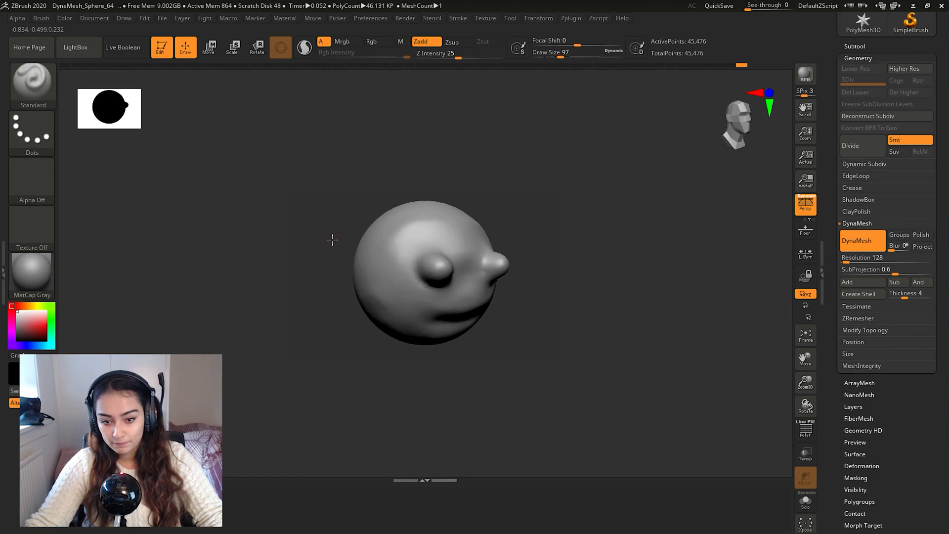
Examine the light settings, including the second light's intensity and colour
left_click(203, 19)
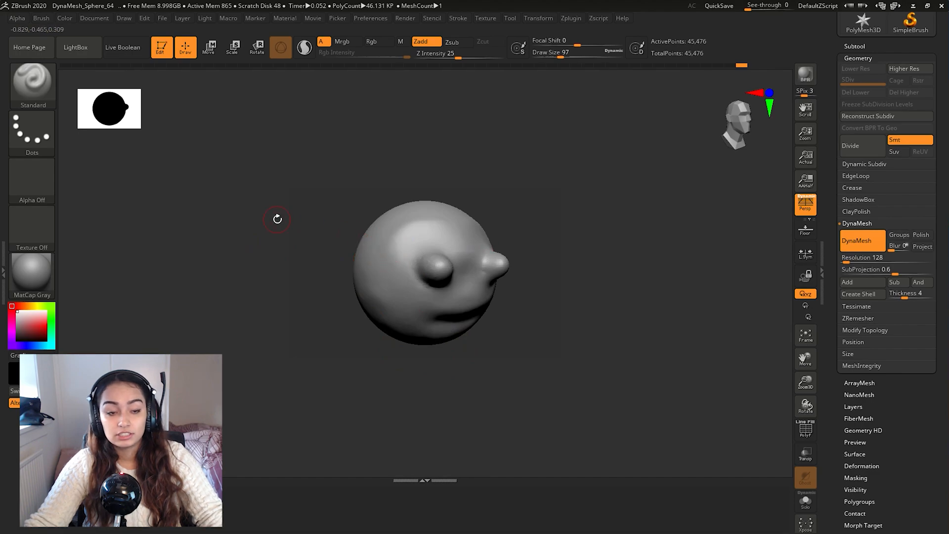
left_click(179, 19)
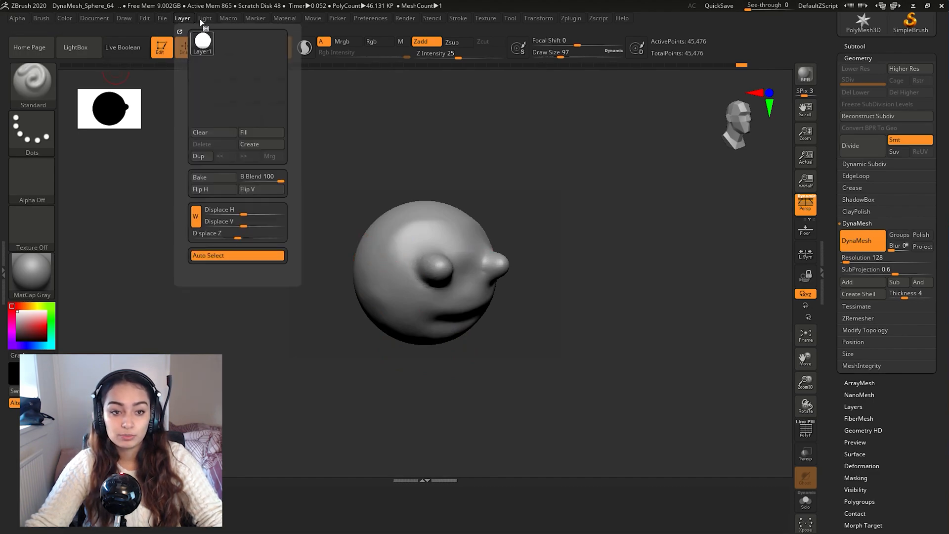
mouse_move(202, 19)
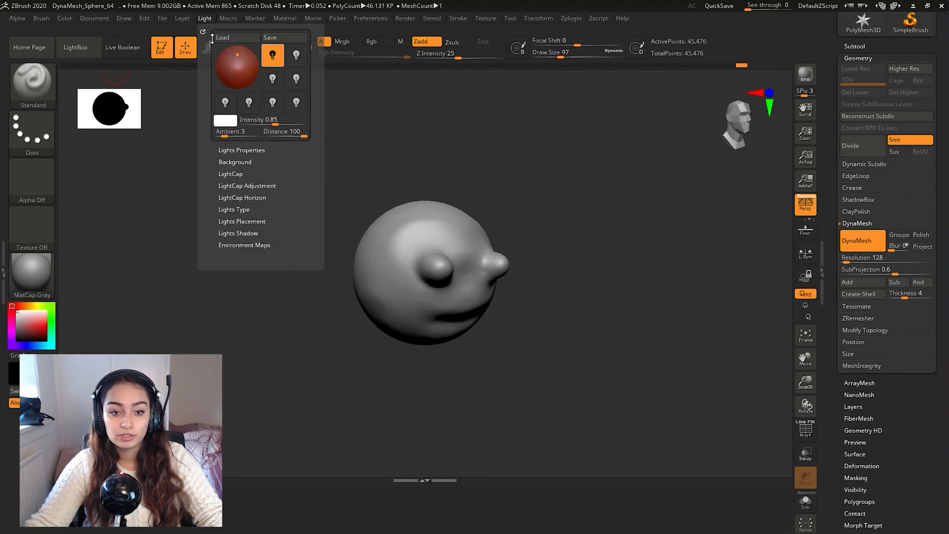
left_click(273, 79)
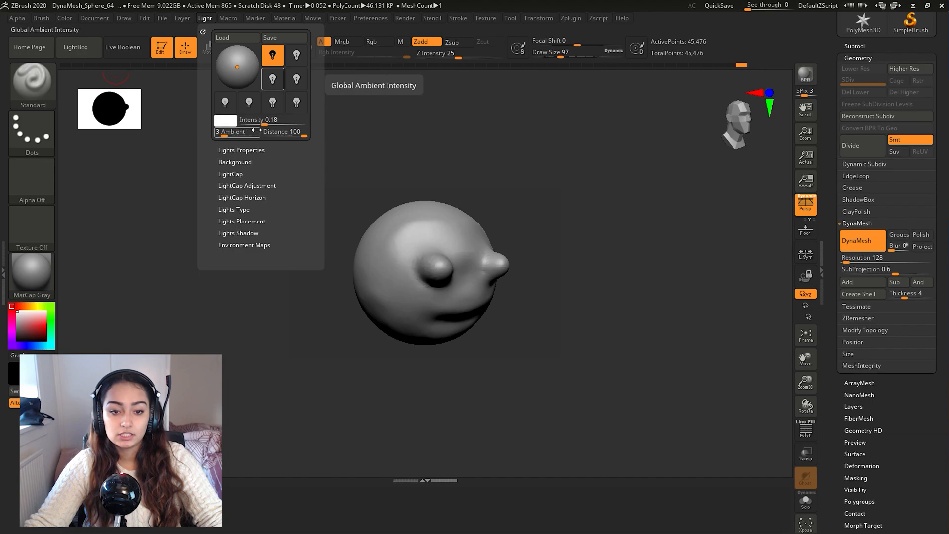
left_click(230, 124)
left_click(93, 19)
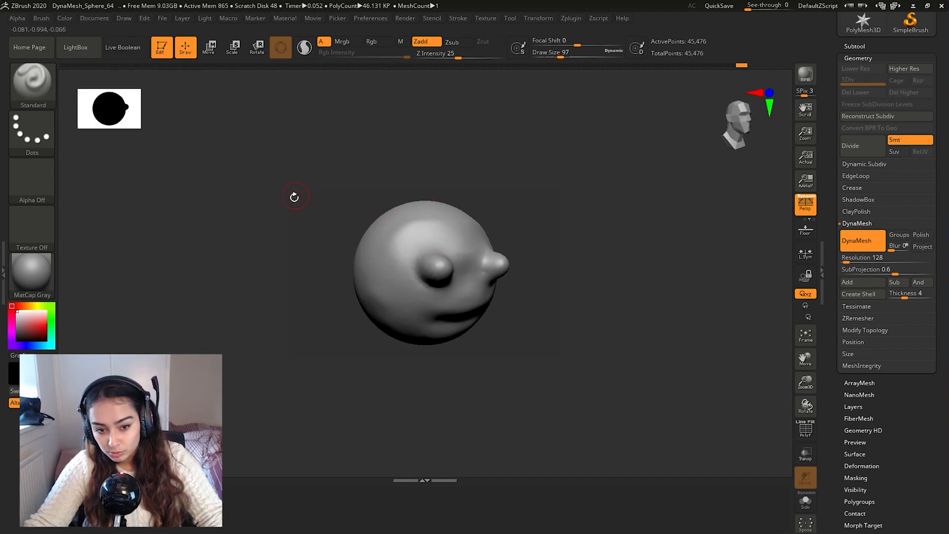
left_click(101, 19)
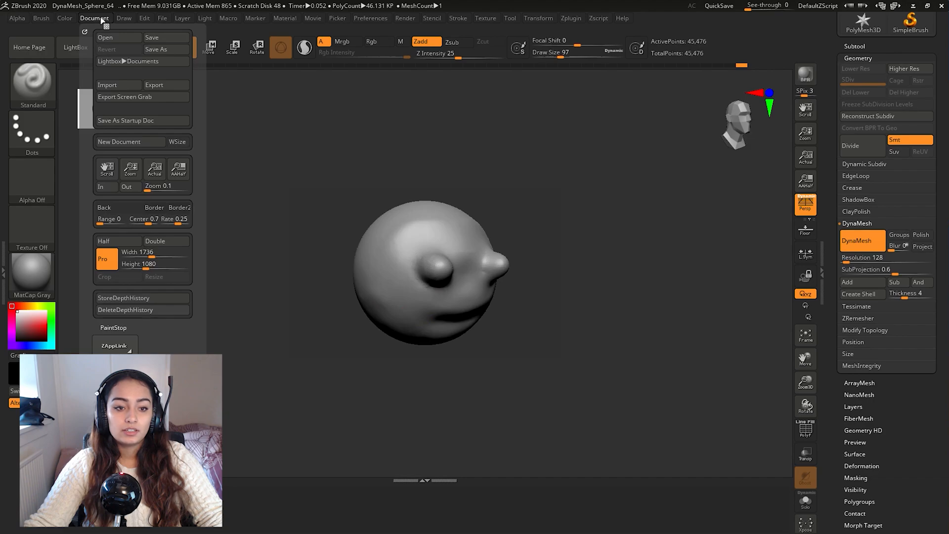
left_click(154, 51)
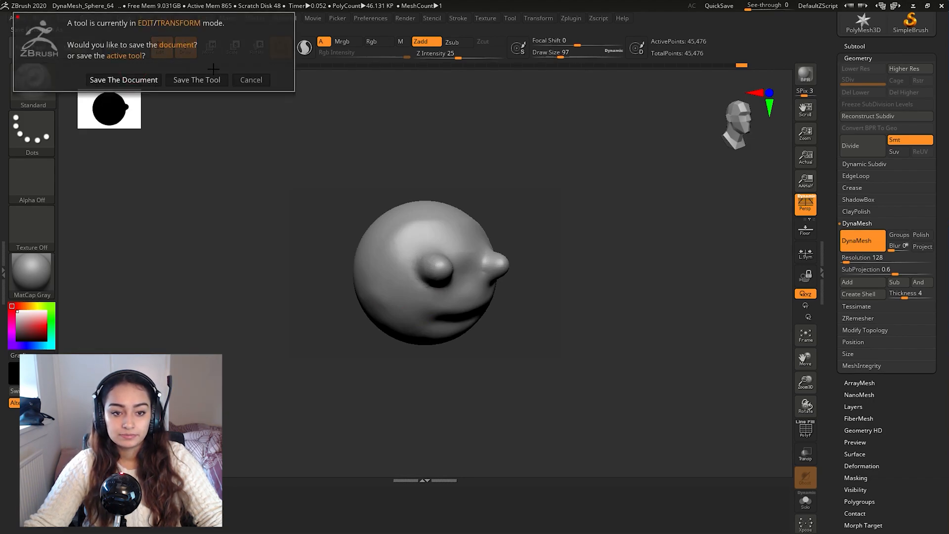
left_click(252, 80)
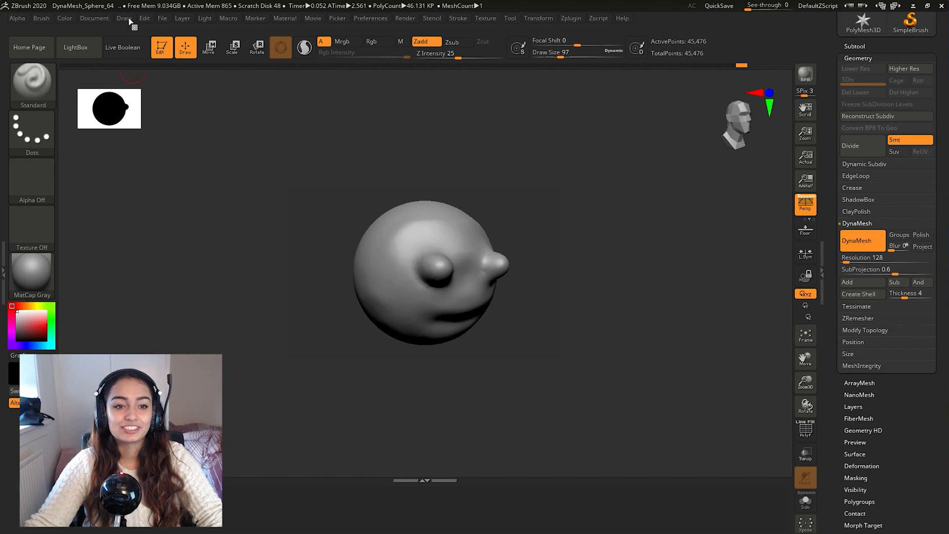
left_click(162, 19)
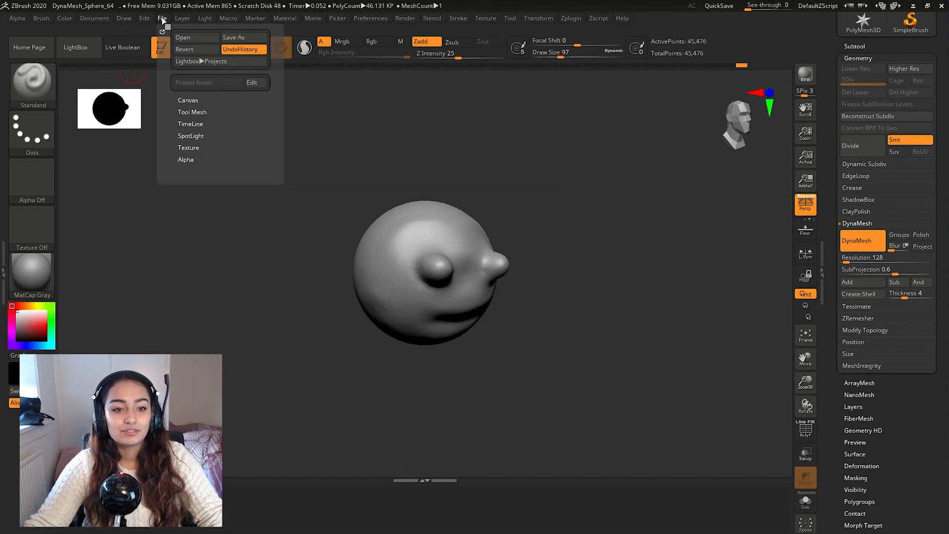
left_click(124, 19)
Start exporting the document as an image with PNG (*.png) as the file type, and cancel the export
left_click(101, 19)
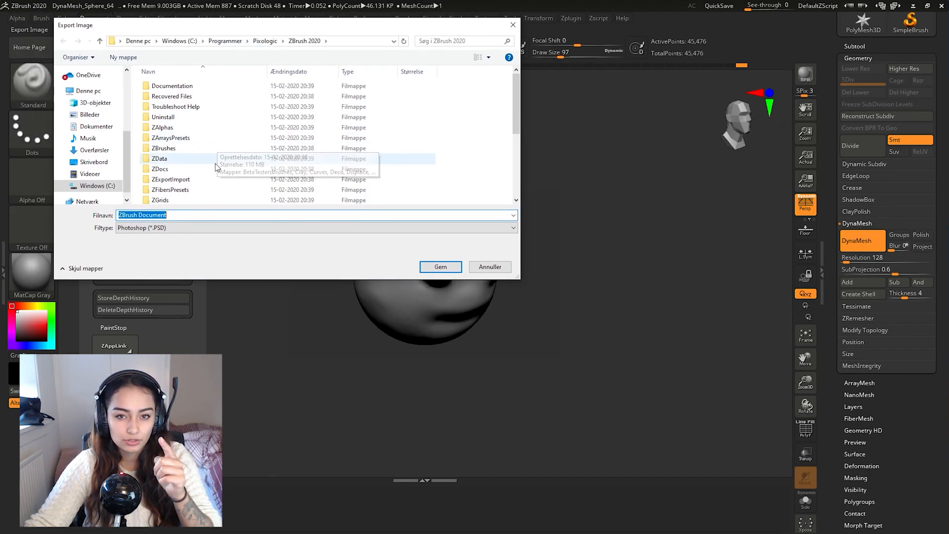
left_click(164, 227)
left_click(181, 252)
scroll(196, 176, "down", 2)
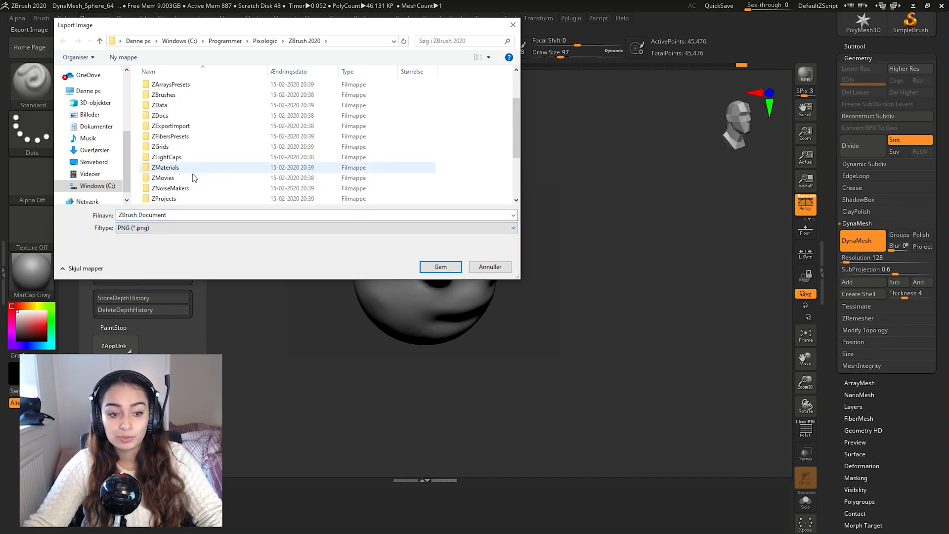
left_click(178, 215)
scroll(227, 200, "down", 3)
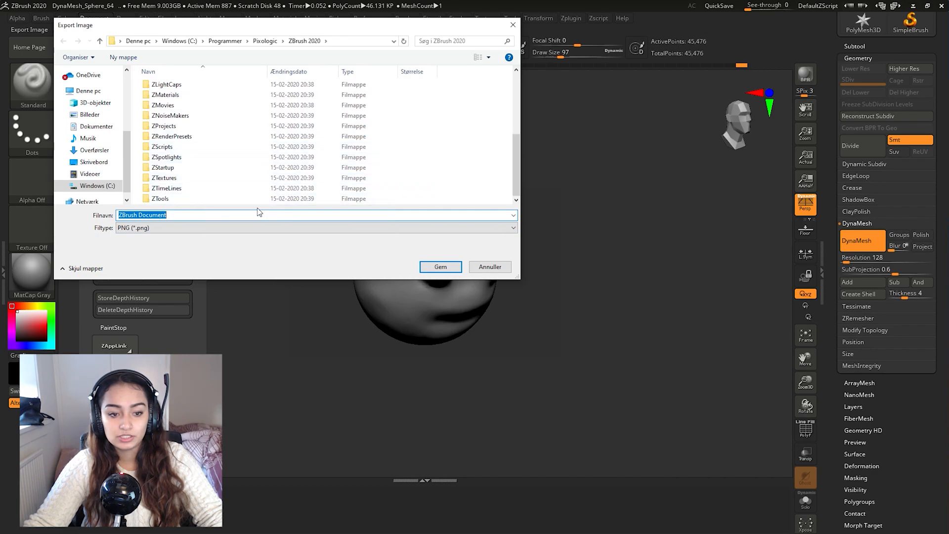
left_click(499, 268)
Return the document to its actual size and turn the model to a three-quarter view centered in the canvas
mouse_move(365, 185)
left_mouse_down()
mouse_move(345, 180)
mouse_move(345, 193)
mouse_move(495, 256)
left_mouse_up()
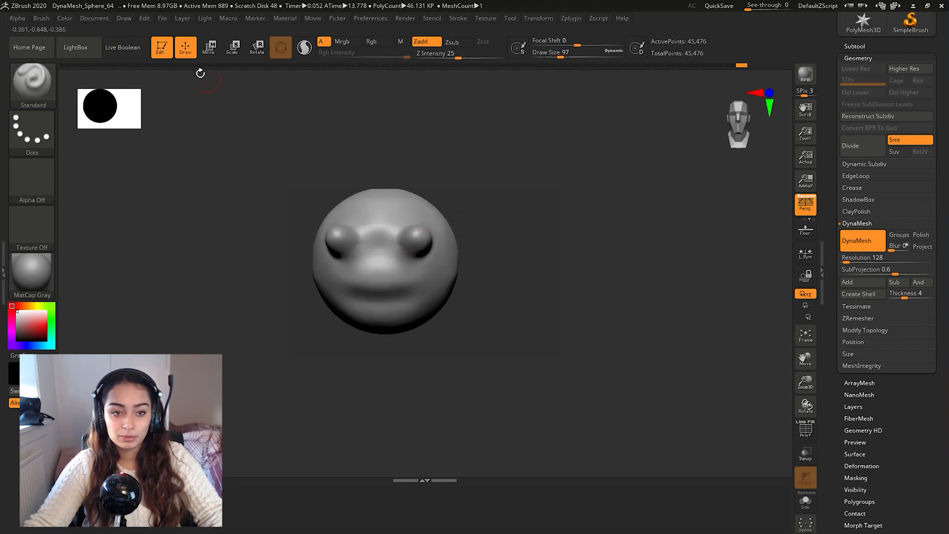
left_click(106, 19)
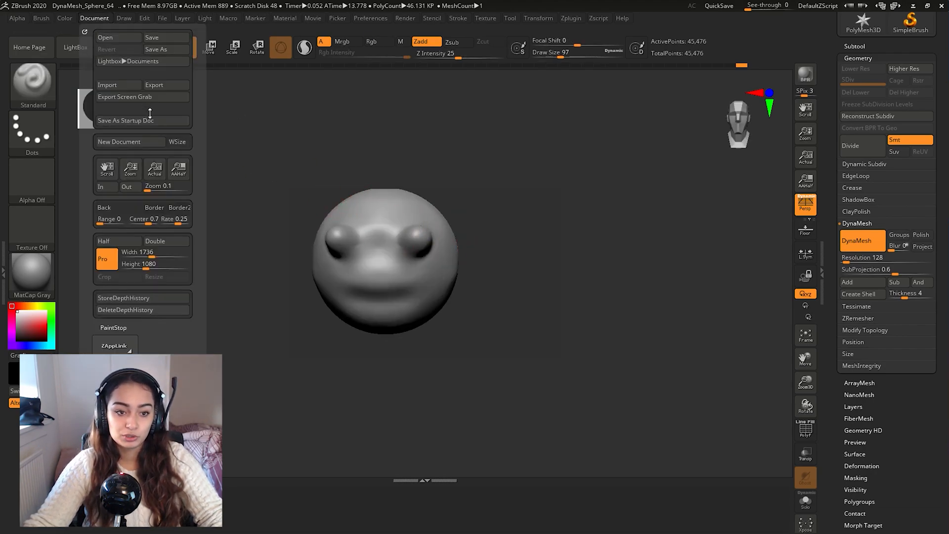
left_click(156, 170)
mouse_move(678, 295)
left_mouse_down("alt")
mouse_move(652, 301)
mouse_move(561, 273)
mouse_move(600, 278)
mouse_move(599, 268)
mouse_move(544, 291)
mouse_move(566, 310)
mouse_move(470, 327)
mouse_move(568, 269)
mouse_move(607, 299)
left_mouse_up("alt")
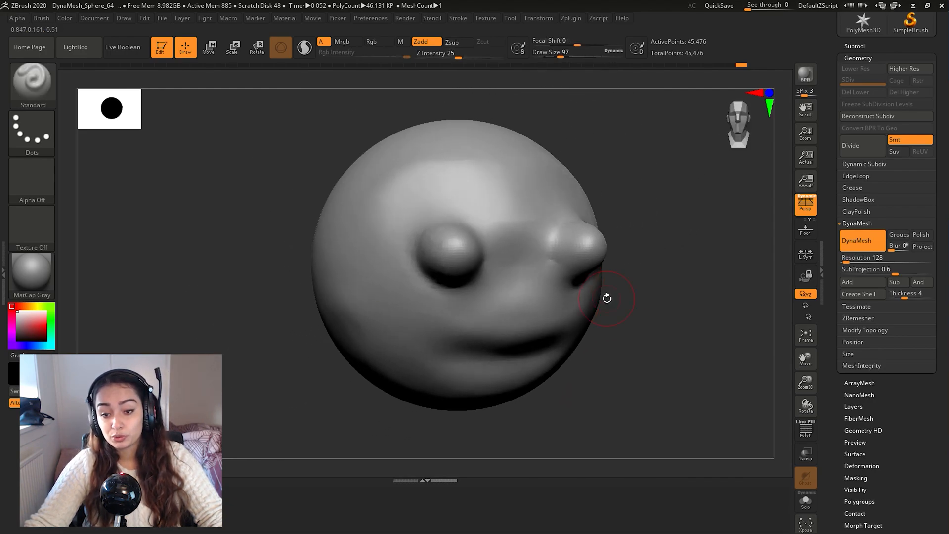
left_click_drag(641, 324, 633, 321)
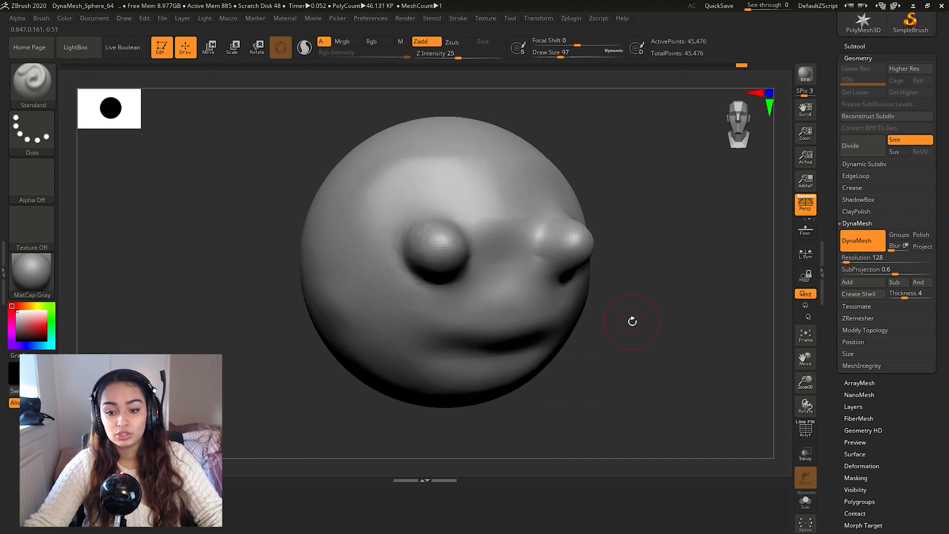
Start saving the project as a ZBrush Project (*.zpr), look through the project folders and cancel the save
key("ctrl")
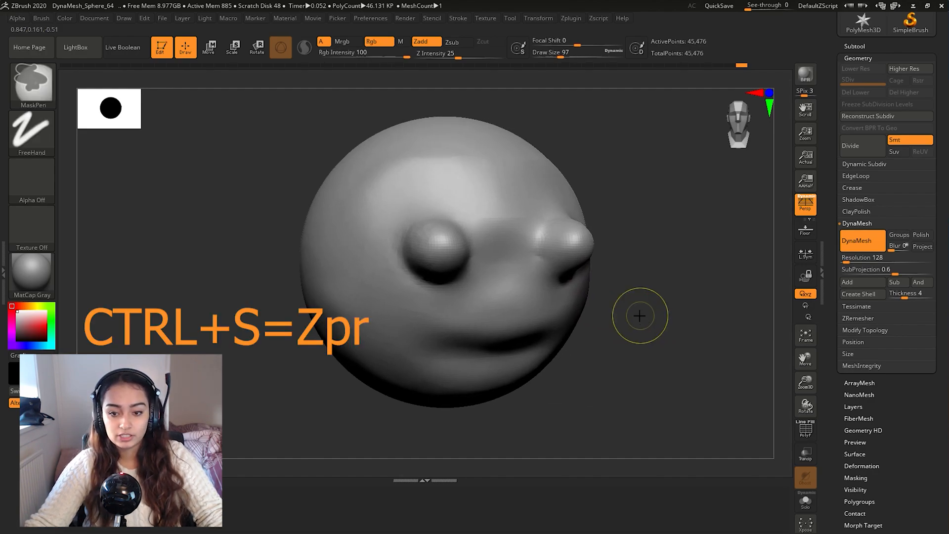
key("ctrl+s")
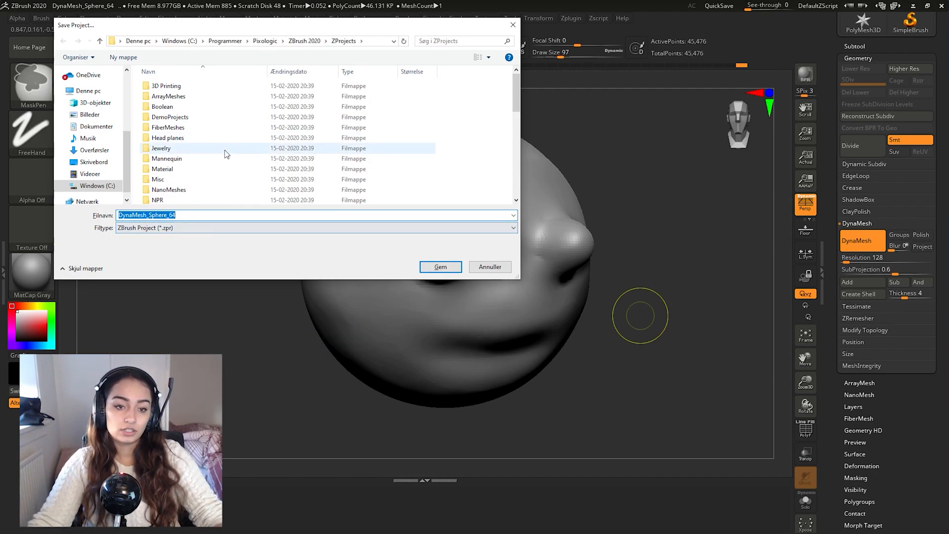
scroll(213, 148, "down", 6)
scroll(196, 161, "down", 1)
scroll(197, 162, "up", 1)
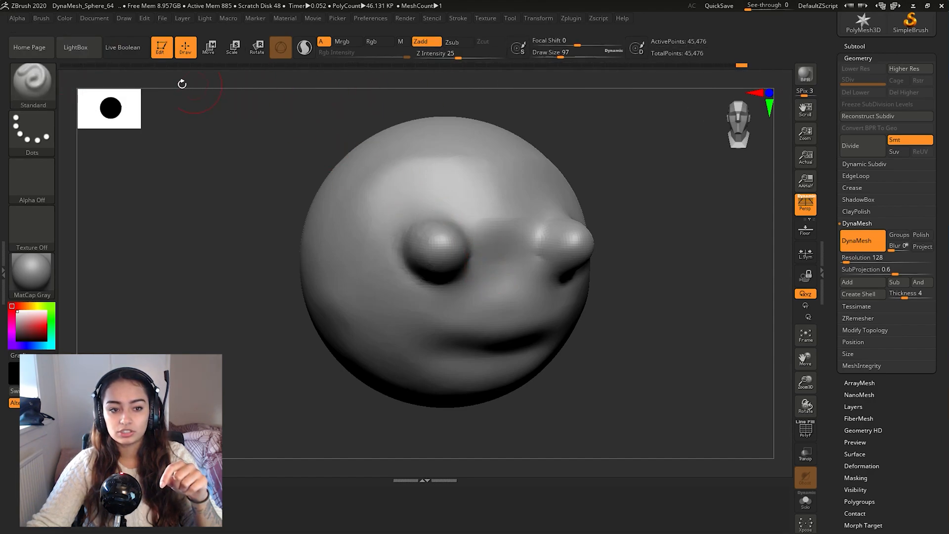
Examine the load, save and export options for the active tool
left_click(835, 139)
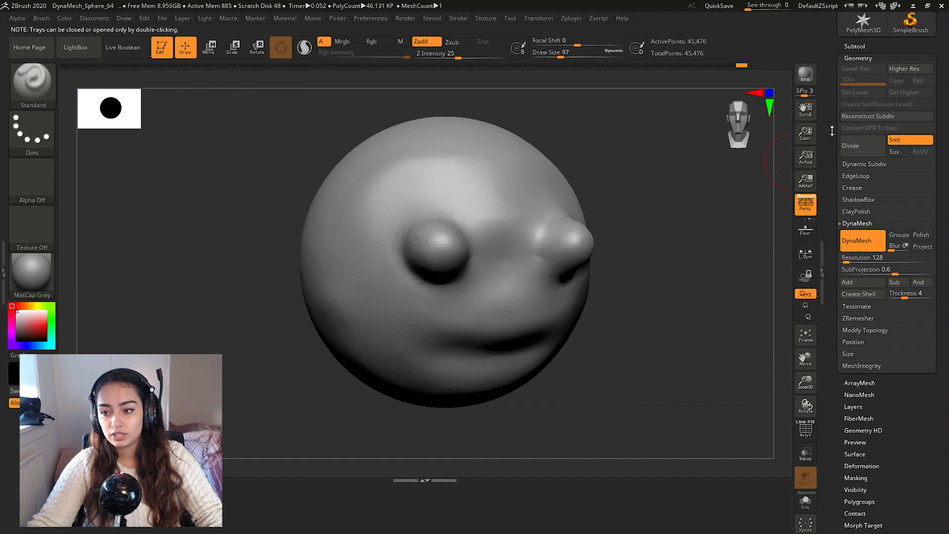
scroll(855, 161, "up", 5)
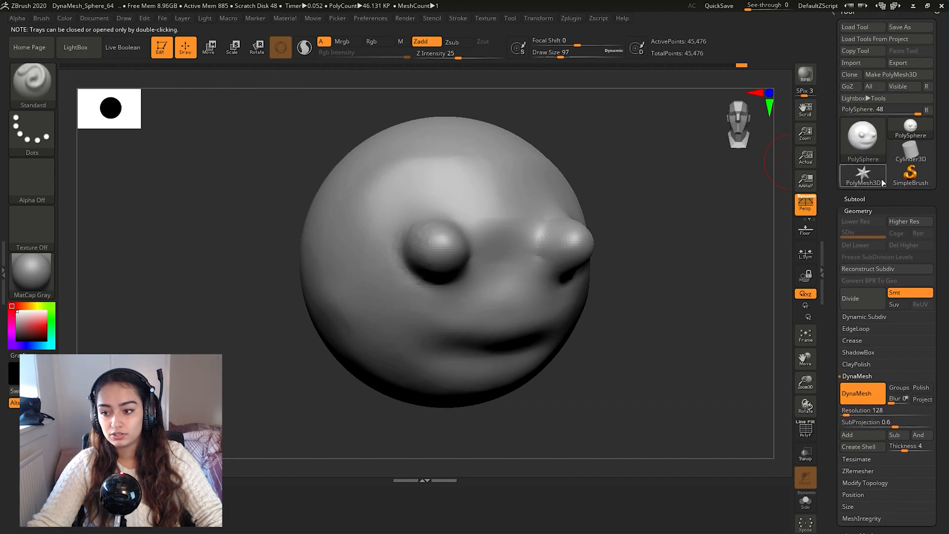
mouse_move(921, 148)
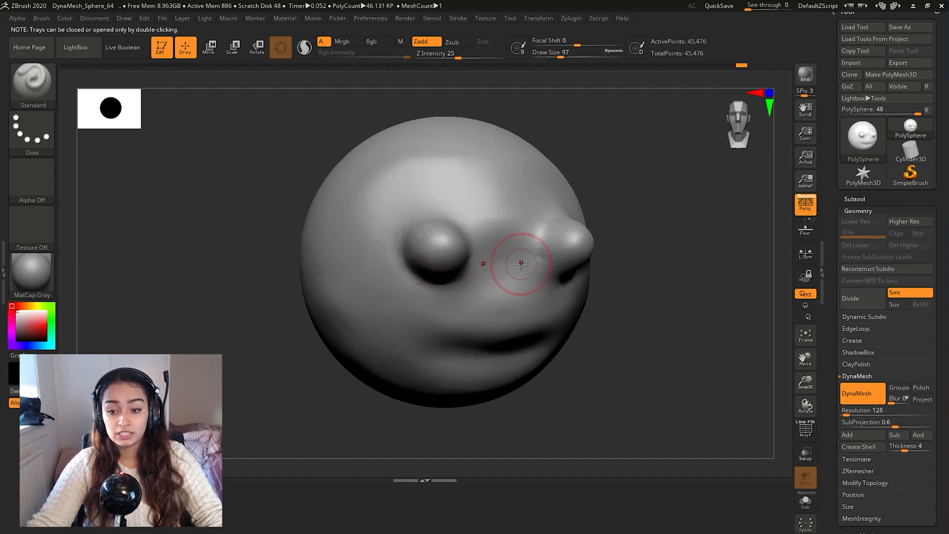
Start saving the active tool as a ZTool (*.ztl) and cancel the save
scroll(836, 190, "up", 2)
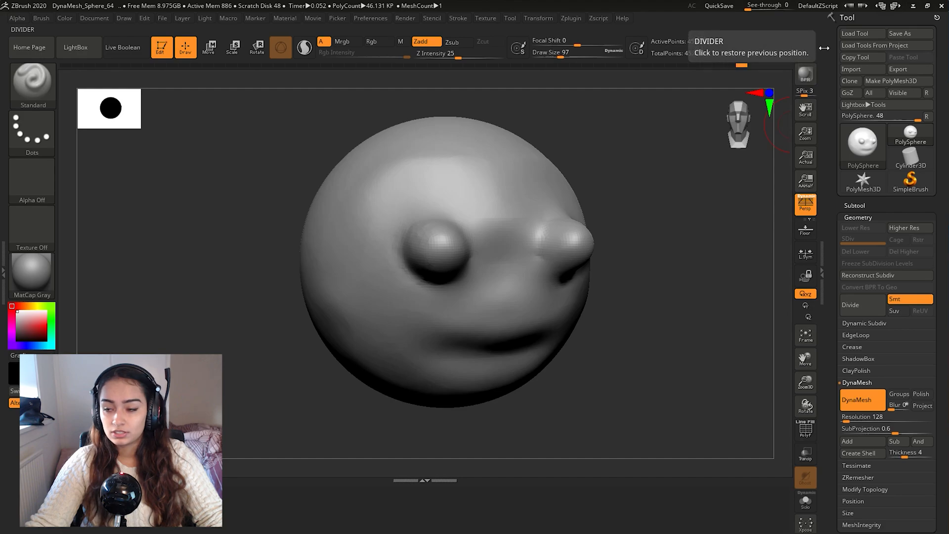
left_click(900, 33)
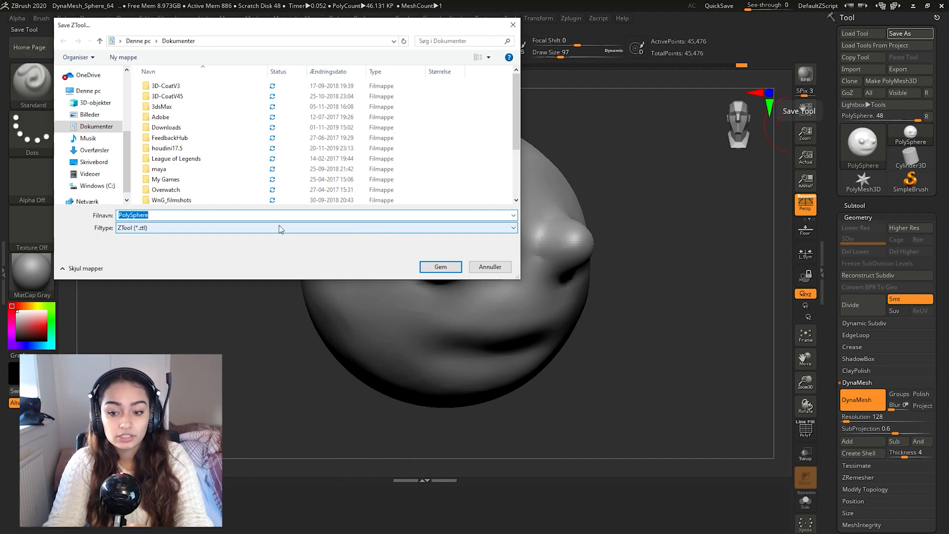
left_click(487, 270)
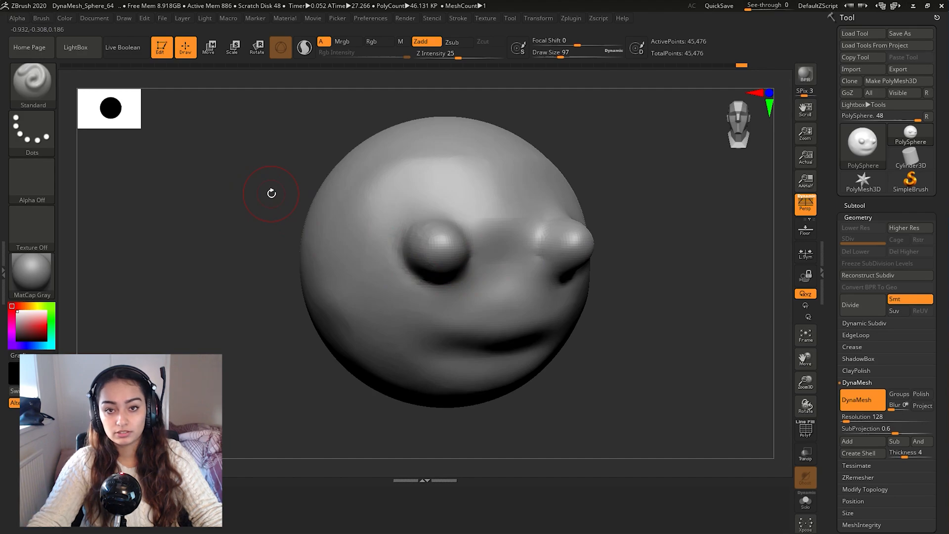
Sculpt a raised stroke beside and above the eye with the Standard brush at Z Intensity 25
key("ctrl")
key("ctrl")
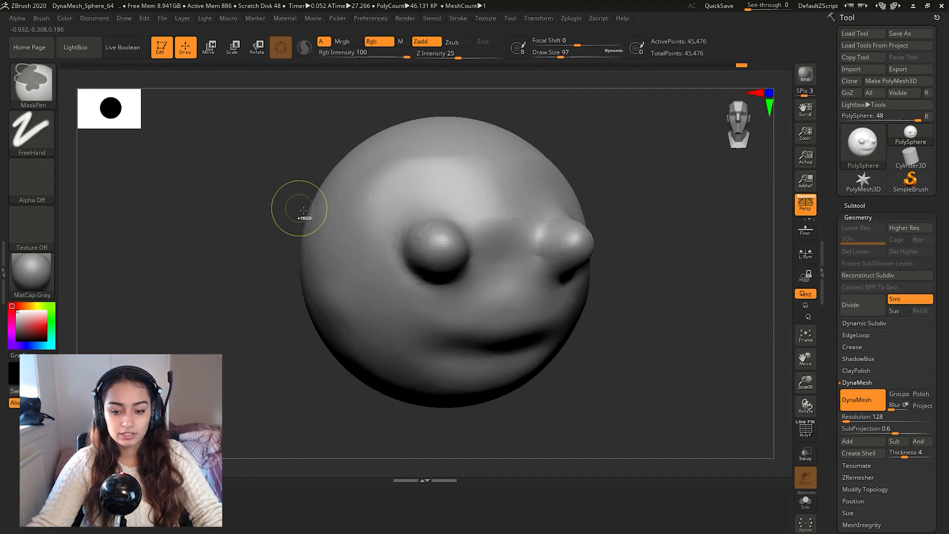
left_click_drag(426, 211, 382, 232)
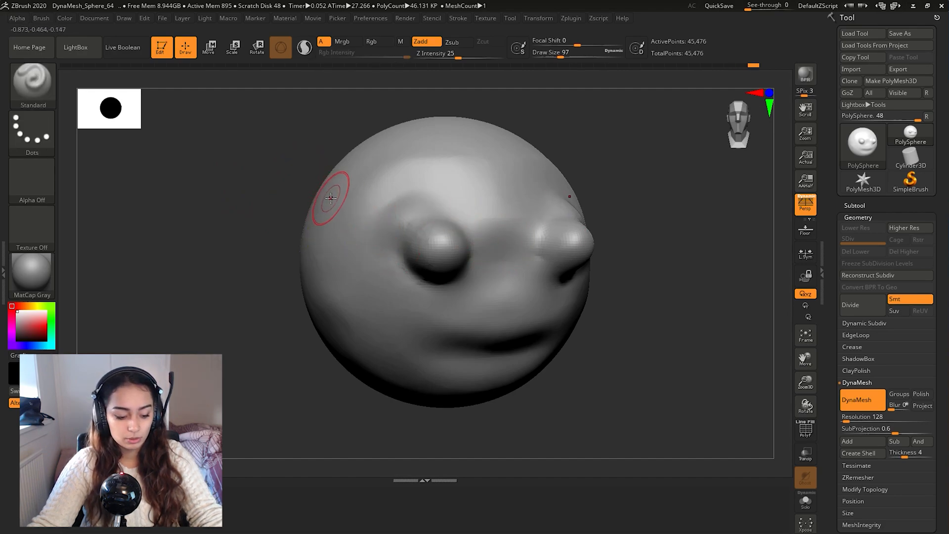
Drop a small copy of the model onto the canvas outside Edit mode and clear the whole canvas
key("t")
left_click(270, 220)
left_click_drag(387, 199, 352, 229)
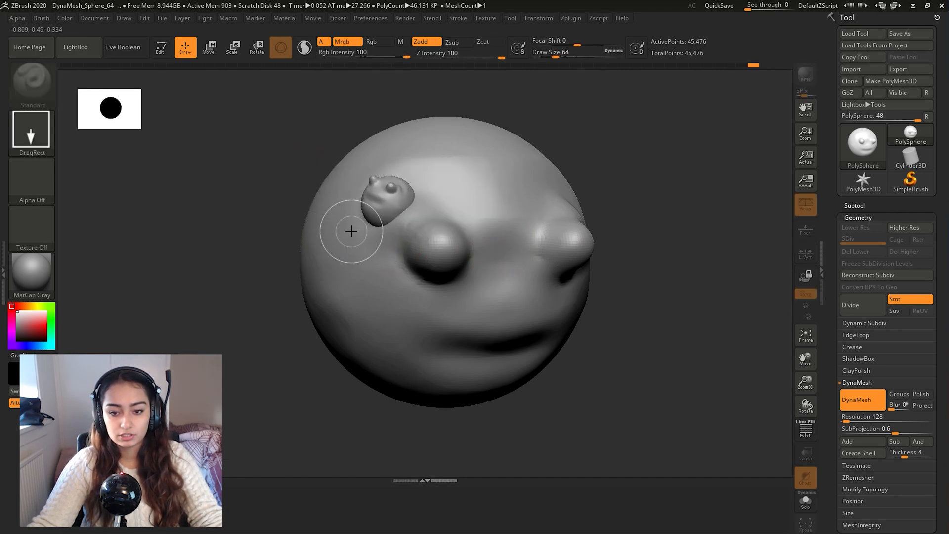
key("ctrl+n")
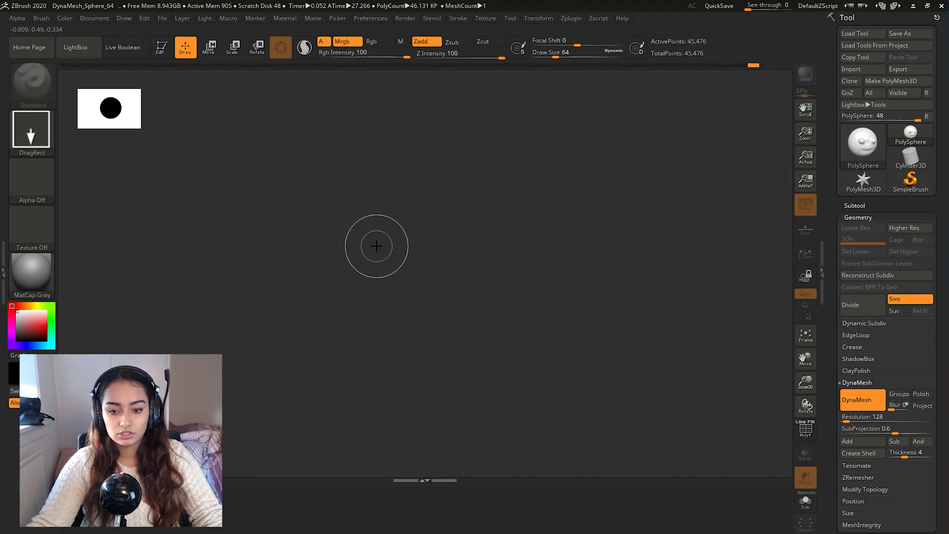
key("comma")
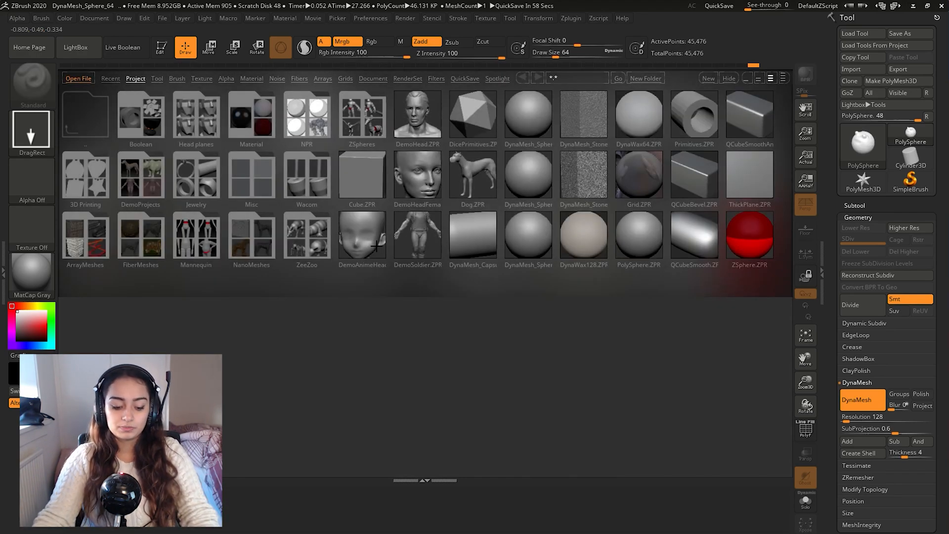
key("comma")
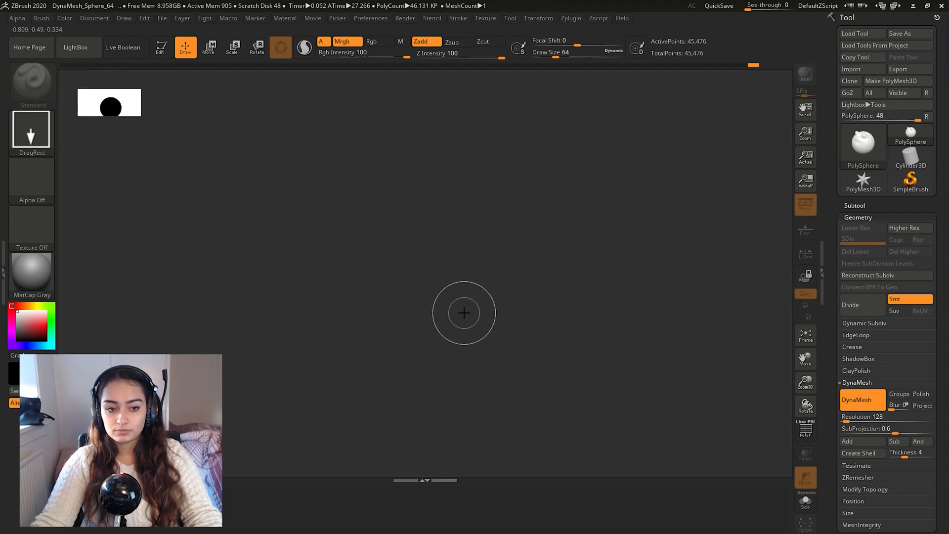
Redraw the face model upright and facing front on the empty canvas, and re-enter Edit mode to turn it around
mouse_move(364, 212)
left_mouse_down()
mouse_move(381, 264)
mouse_move(382, 360)
left_mouse_up()
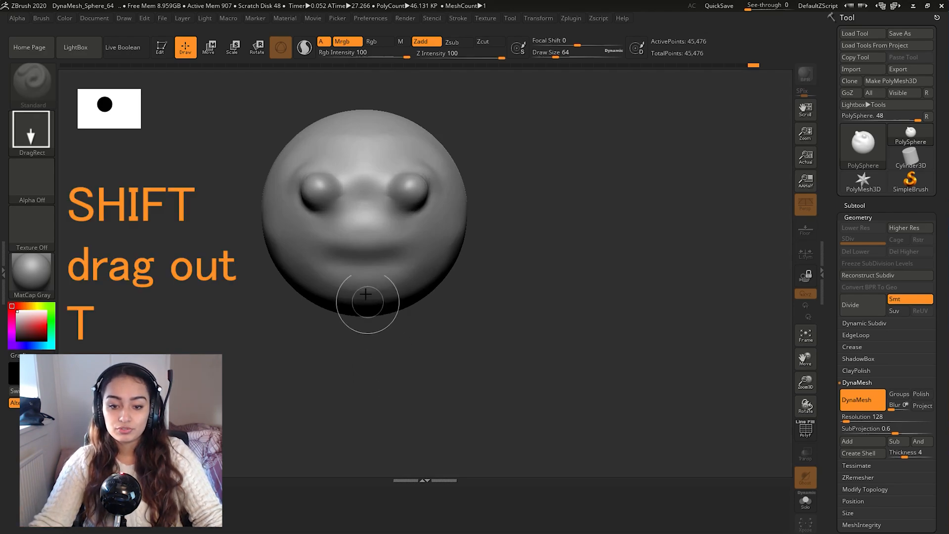
key("t")
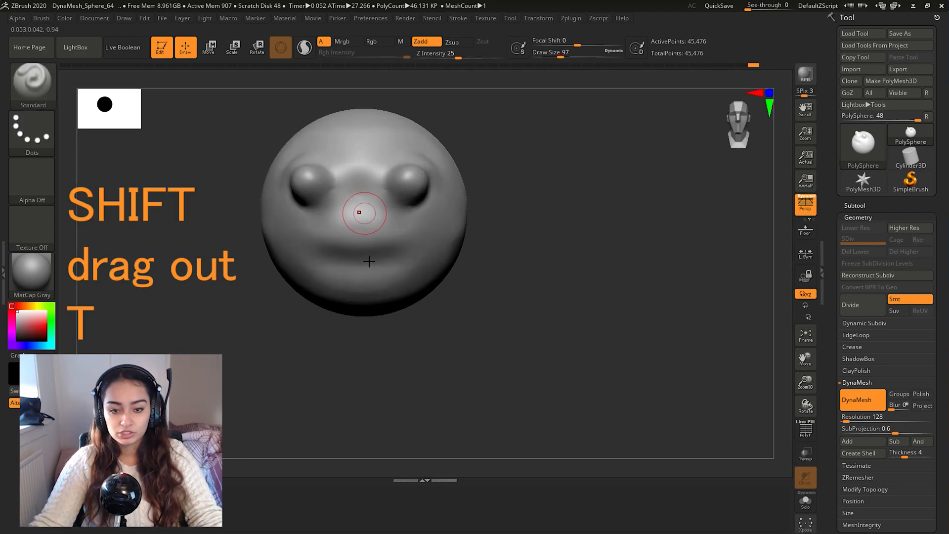
mouse_move(508, 299)
left_mouse_down()
mouse_move(505, 359)
mouse_move(492, 340)
mouse_move(528, 353)
left_mouse_up()
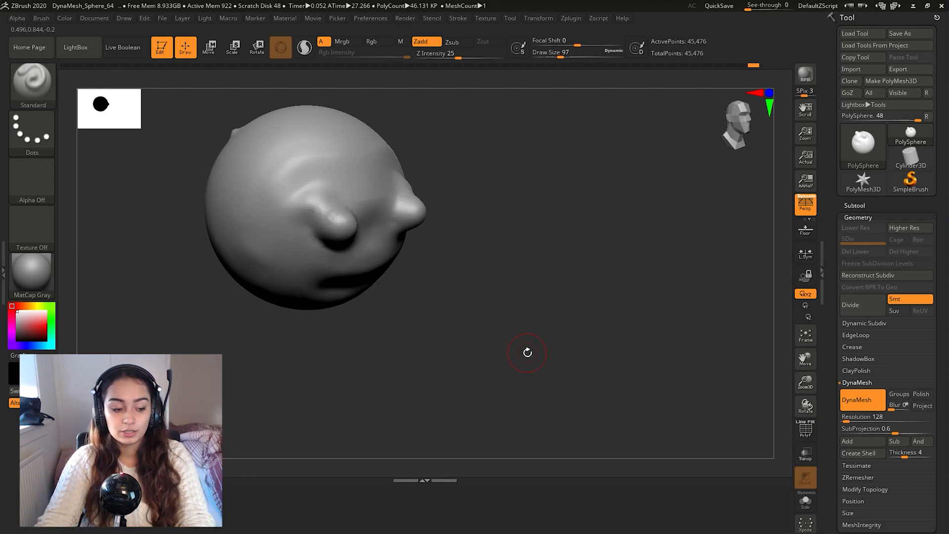
mouse_move(506, 278)
left_mouse_down()
mouse_move(475, 276)
mouse_move(420, 307)
mouse_move(523, 349)
mouse_move(413, 379)
mouse_move(422, 383)
left_mouse_up()
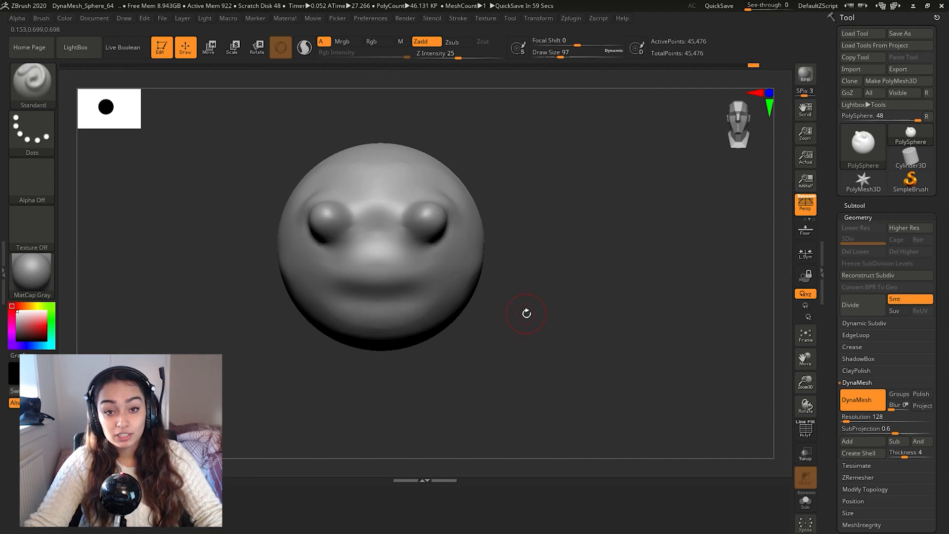
mouse_move(534, 280)
left_mouse_down()
mouse_move(547, 309)
mouse_move(321, 372)
left_mouse_up()
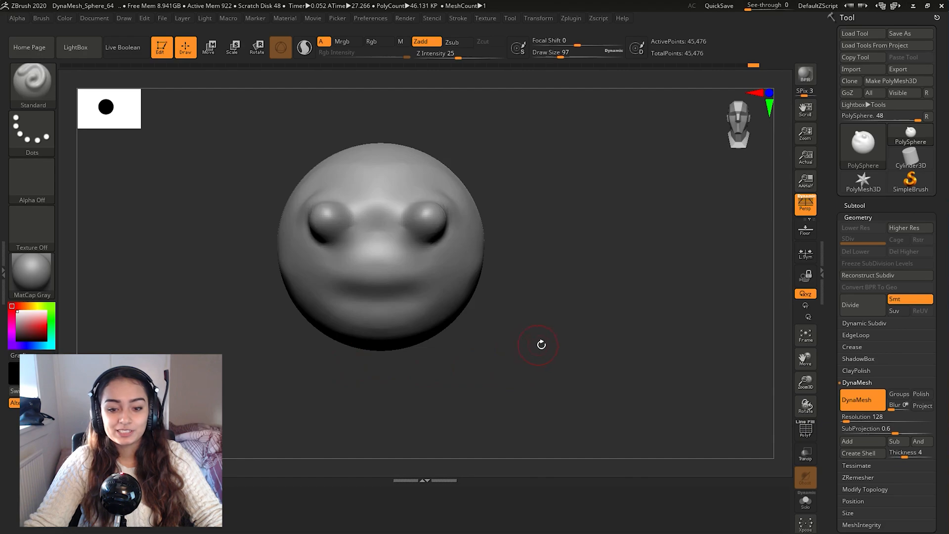